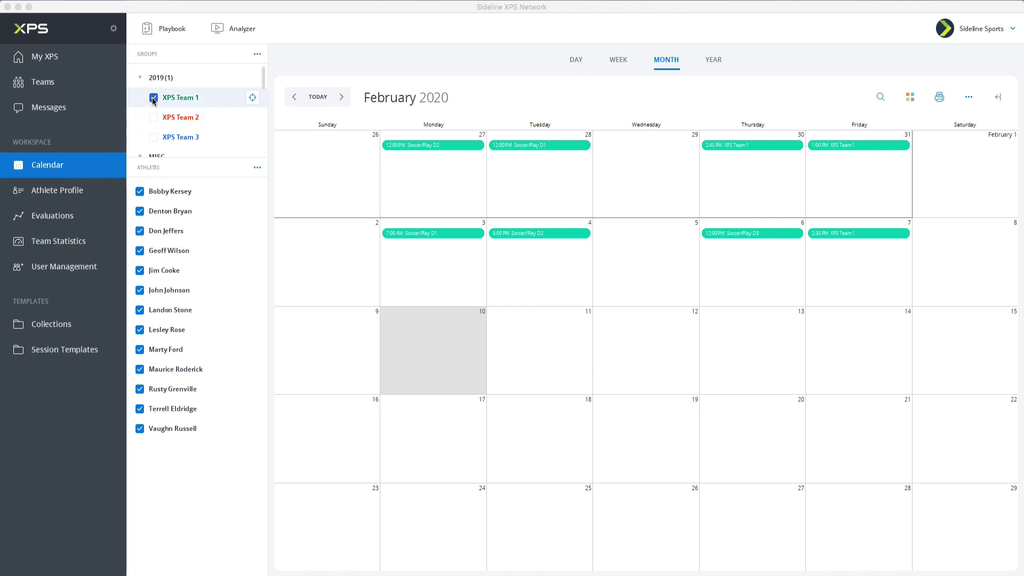
Create a 5:00 PM XPS Team 1 practice on February 10 labelled Team Practice
right_click(430, 329)
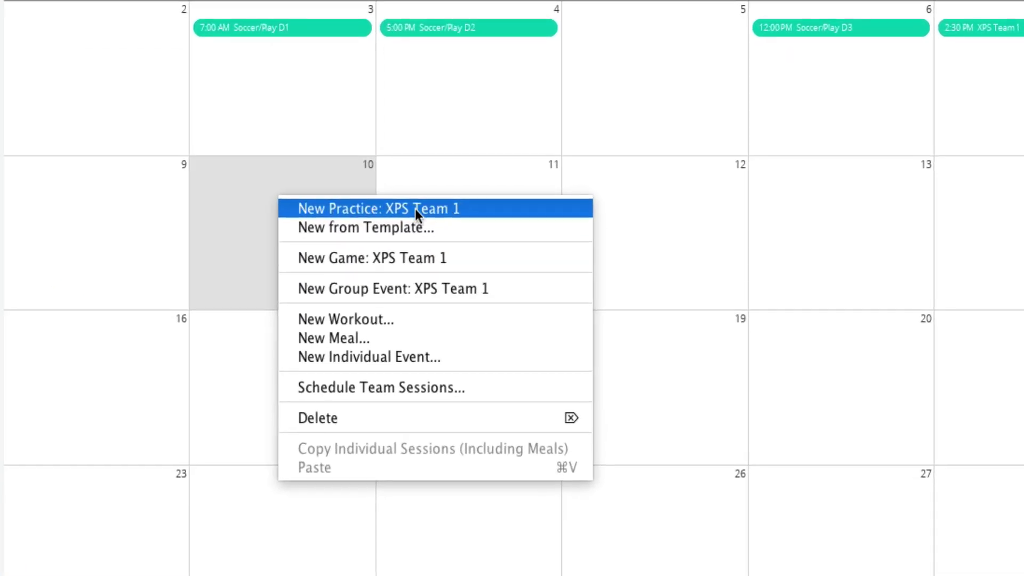
click(494, 315)
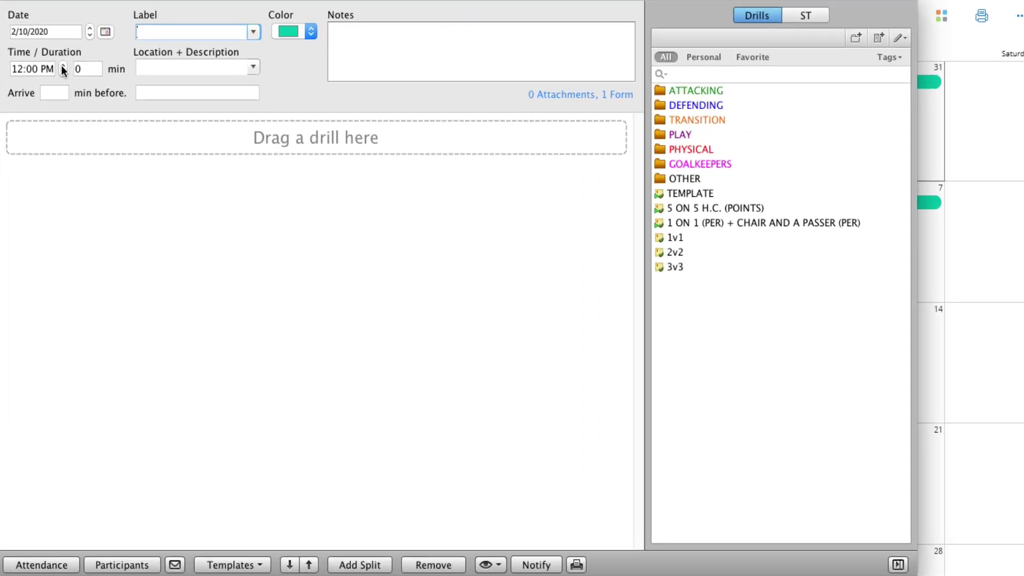
click(62, 65)
text(5)
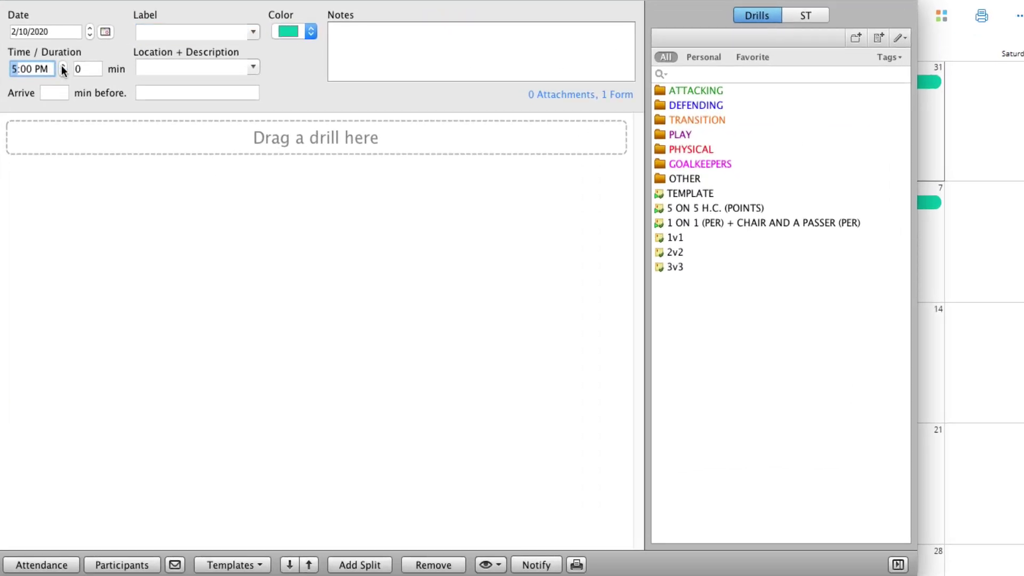
click(253, 34)
click(253, 34)
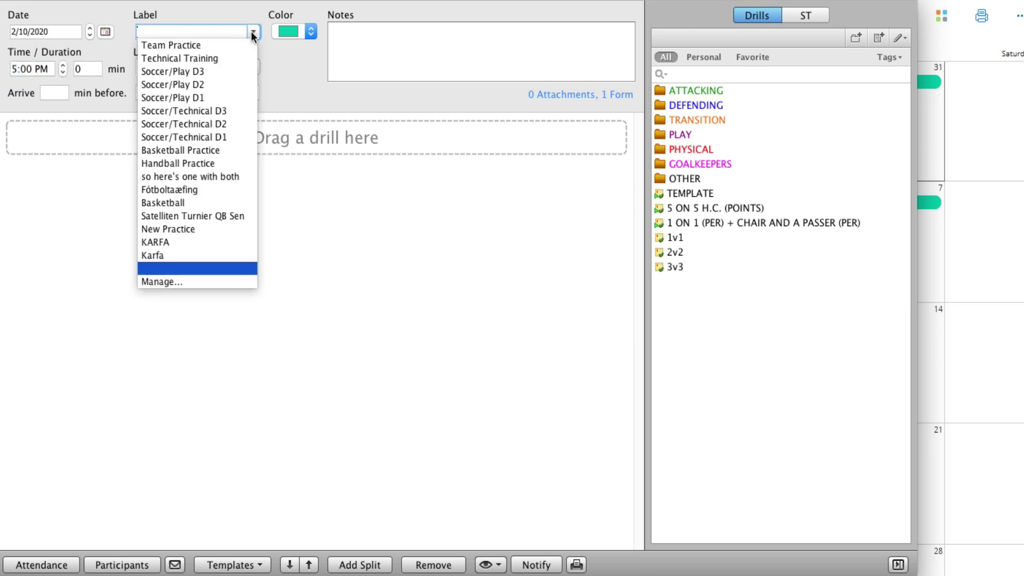
click(176, 44)
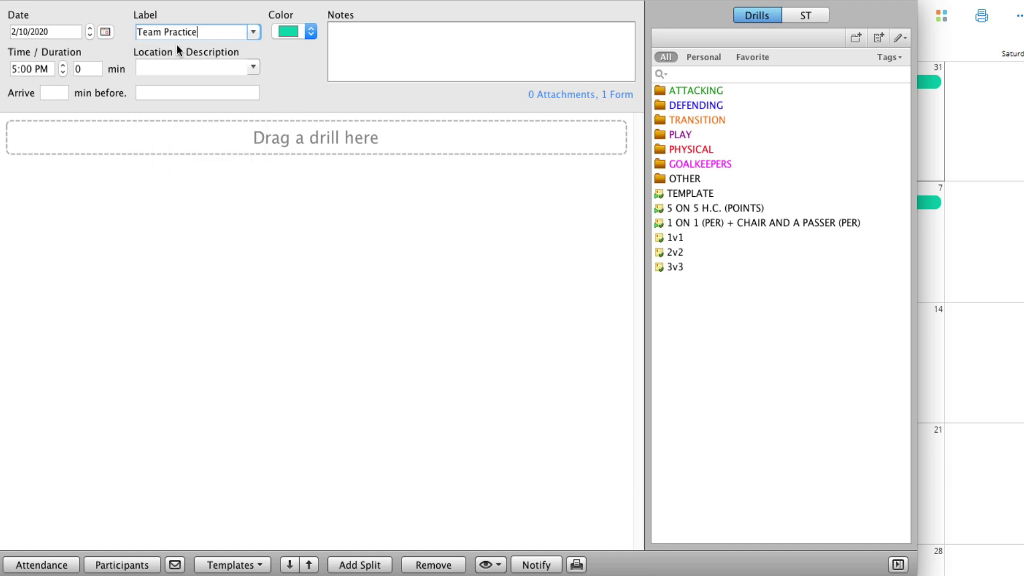
Set the location to XPS Stadium, described as Field 3, and adjust arrival minutes
click(253, 67)
click(168, 78)
click(172, 93)
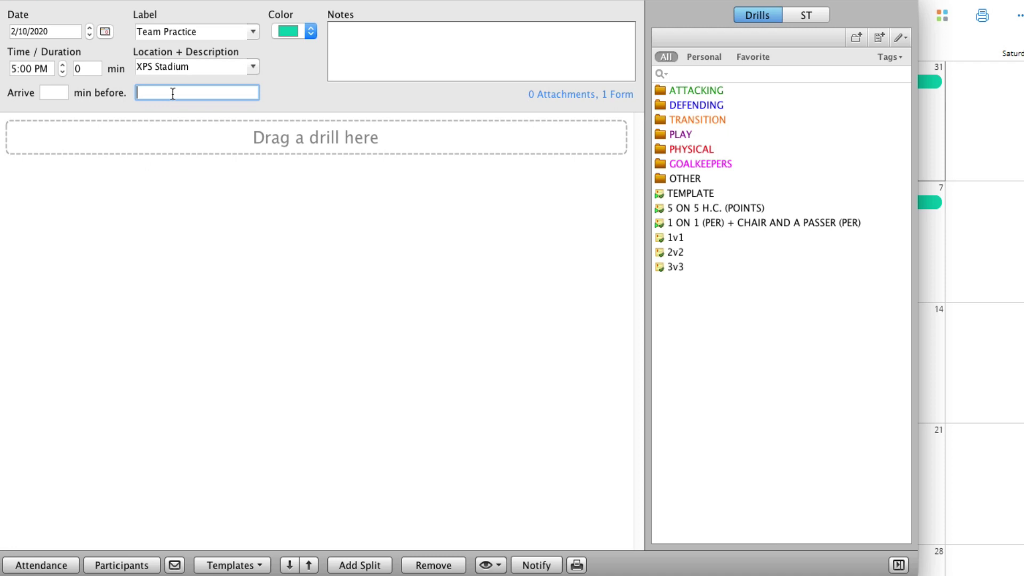
text(Field 3)
click(60, 92)
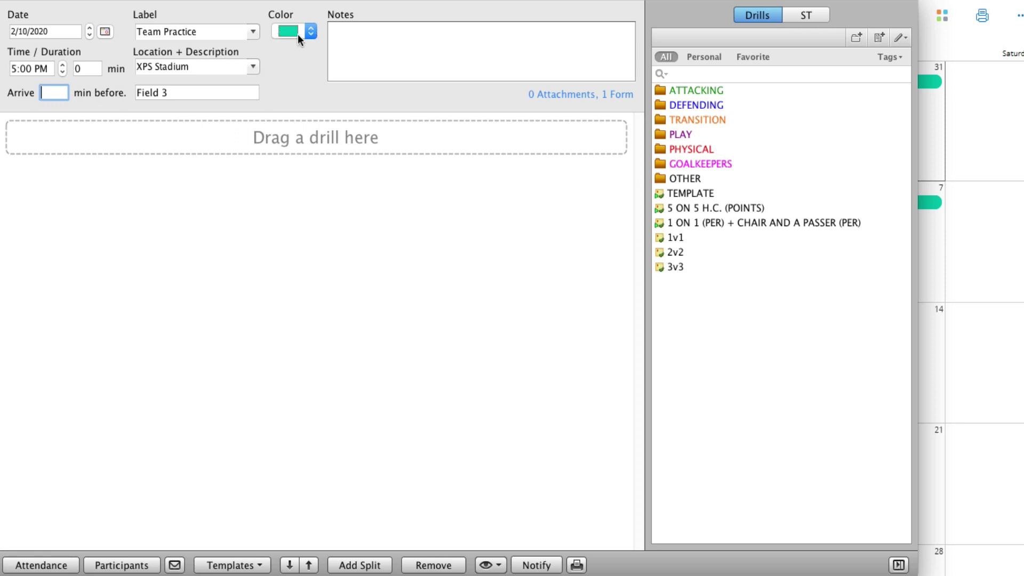
Colour the practice light blue and add the water-bottle reminder note
click(310, 30)
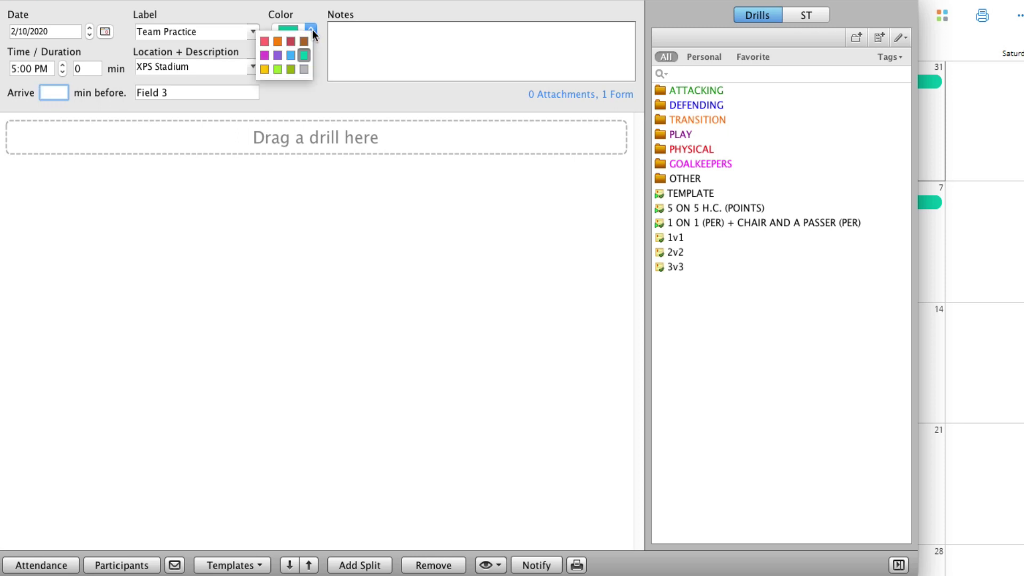
click(292, 54)
click(370, 41)
text(Remember to bring water bottle)
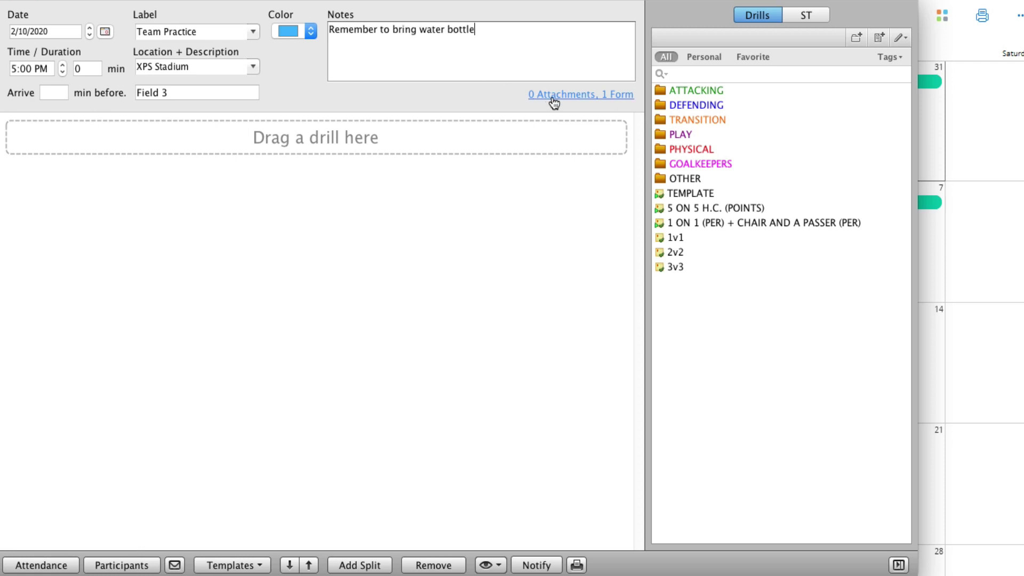
Review the forms attached to this practice and close the list unchanged
click(572, 96)
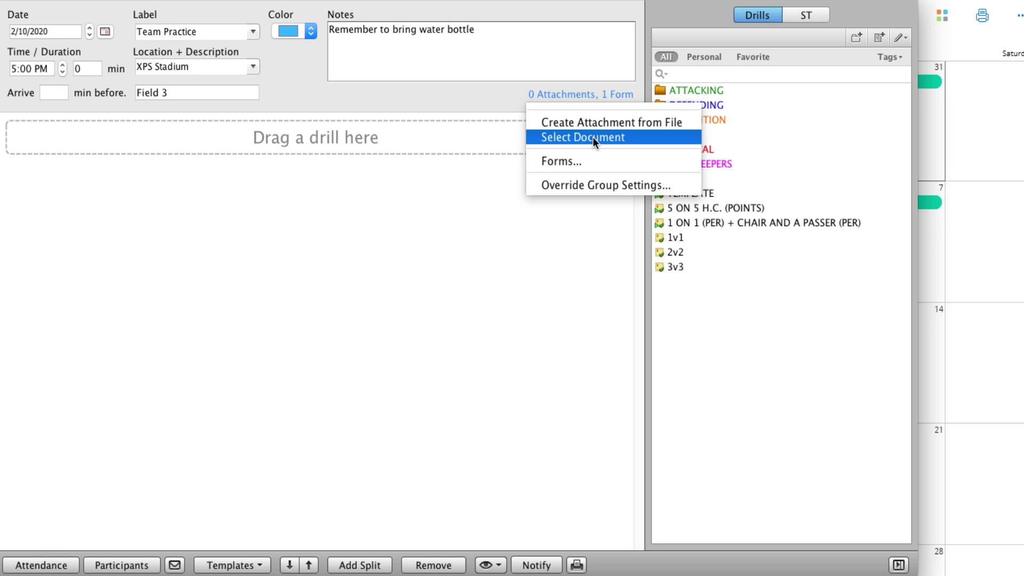
click(593, 137)
click(587, 96)
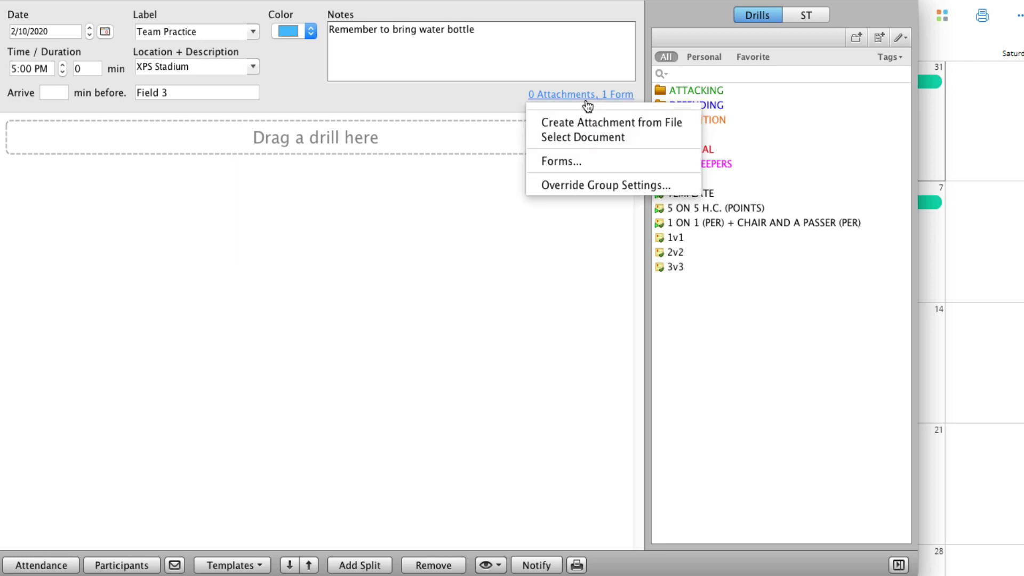
click(568, 162)
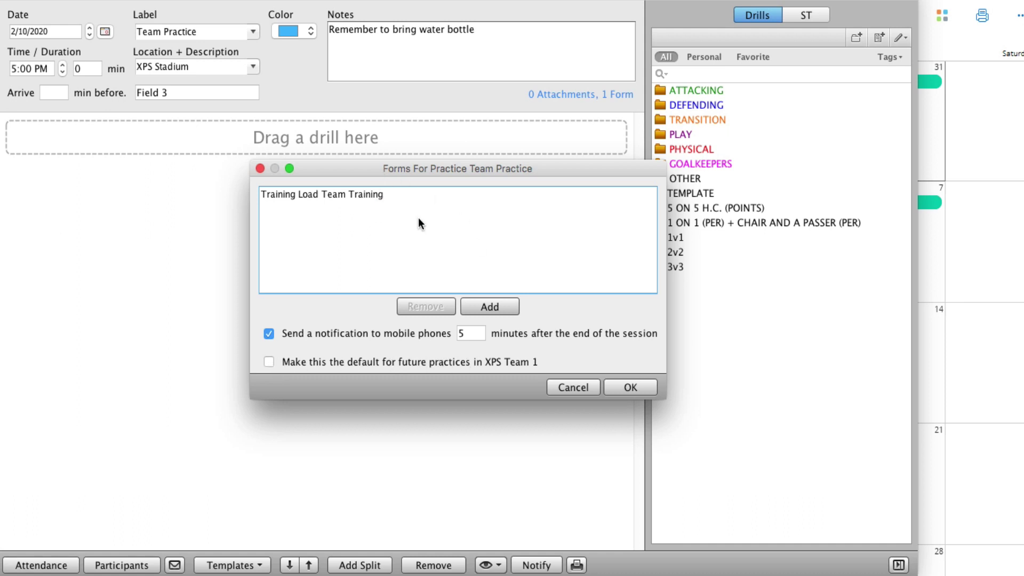
click(584, 388)
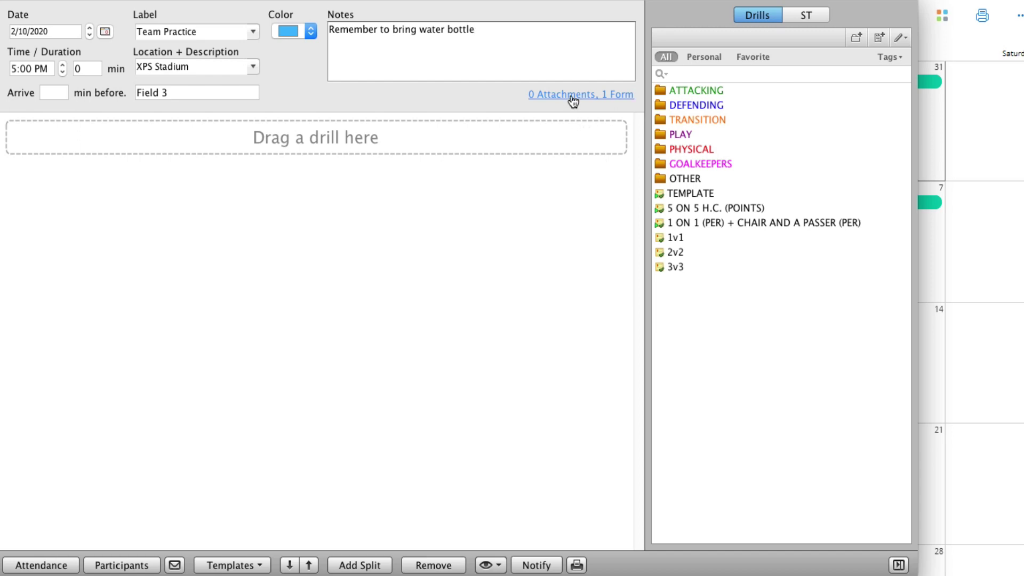
Override group settings for this practice, turning off athlete attendance registration
click(571, 95)
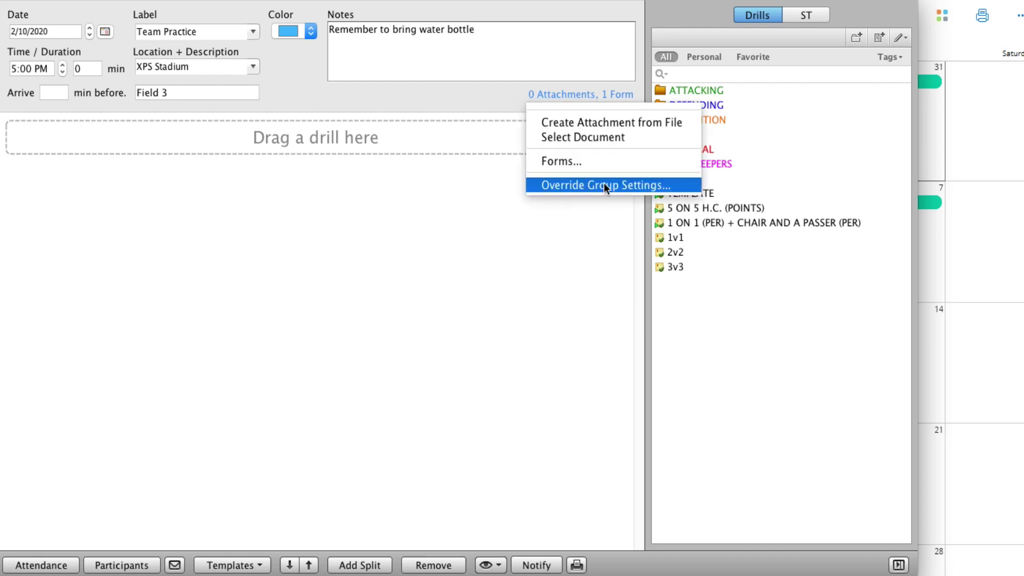
click(591, 184)
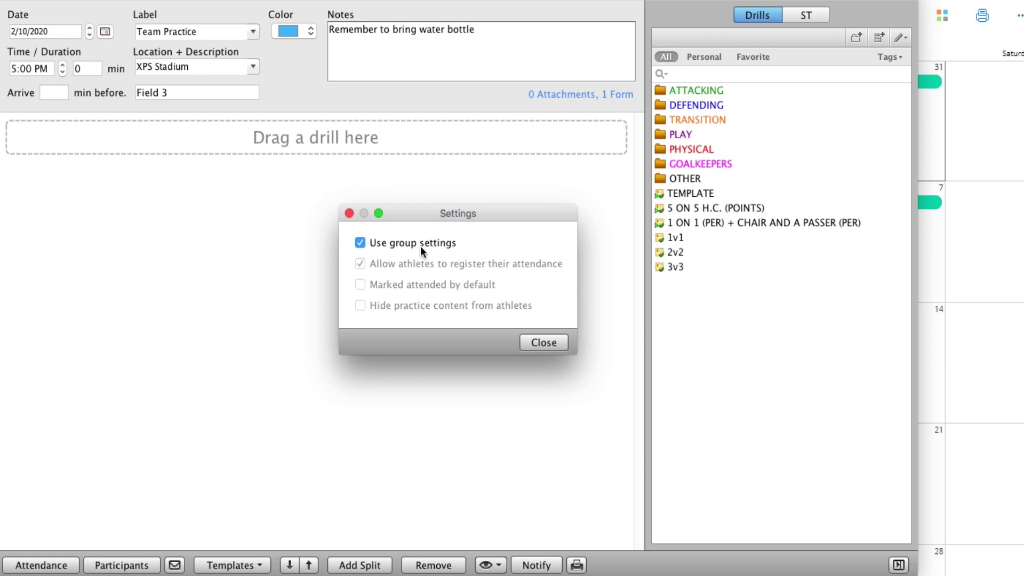
click(360, 243)
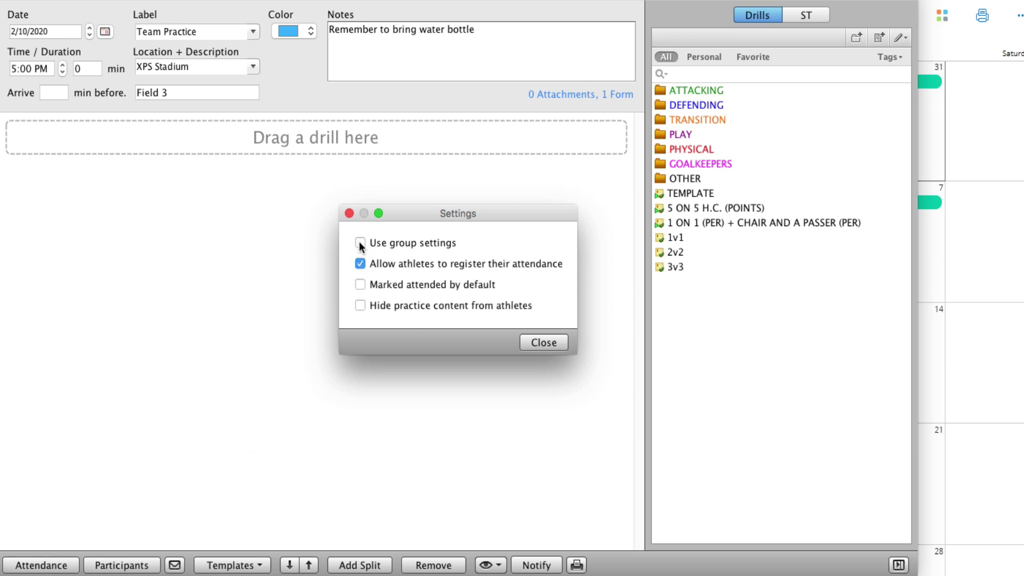
click(360, 264)
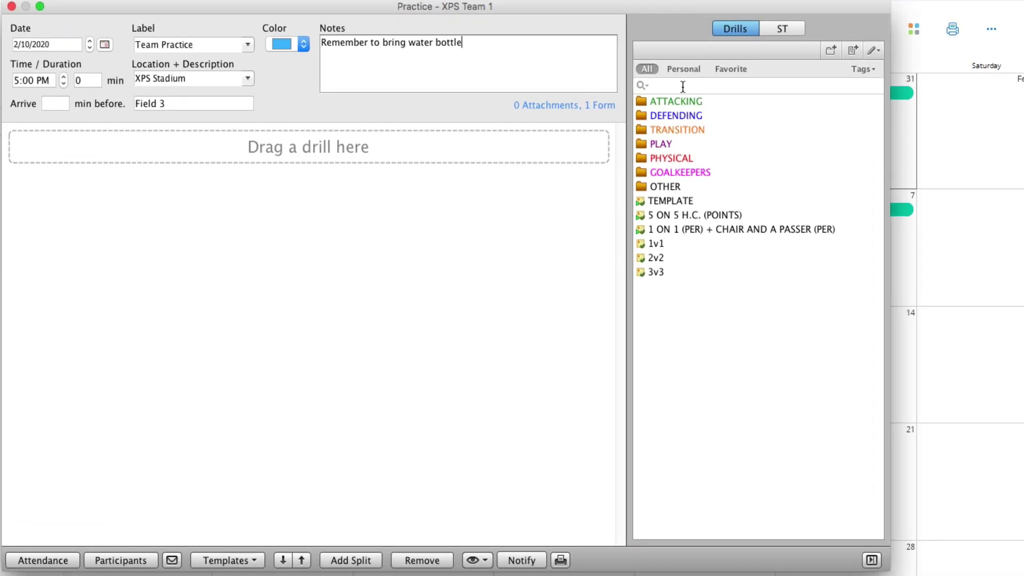
Search the drill library for warmups and filter by the warmup tag, then clear it
click(680, 86)
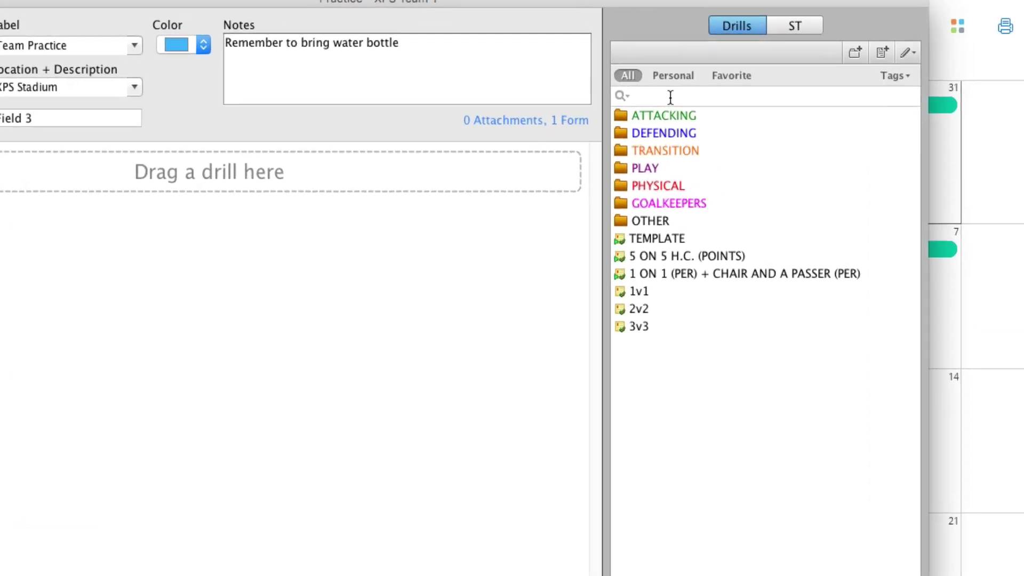
text(intro )
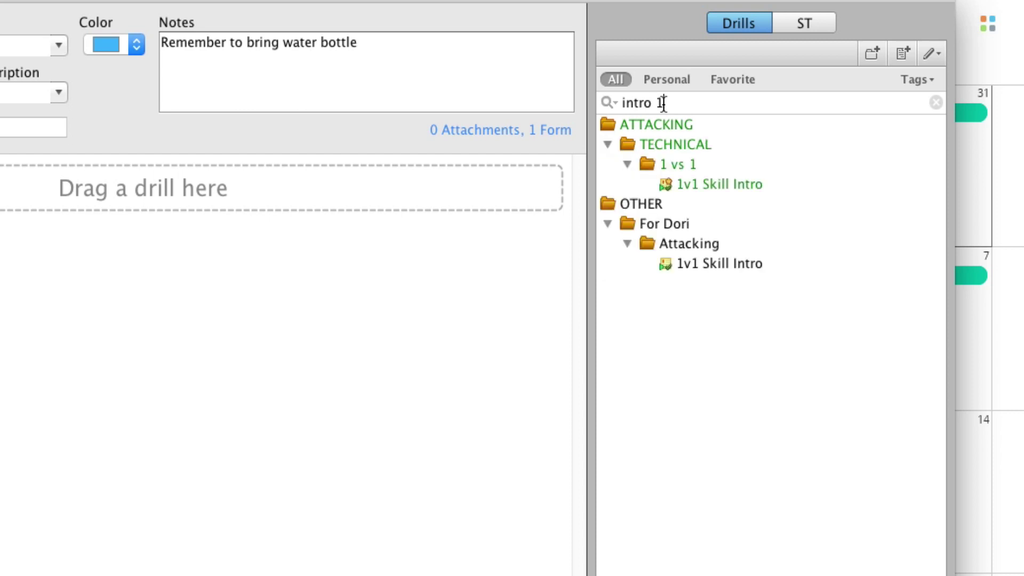
text(1v1)
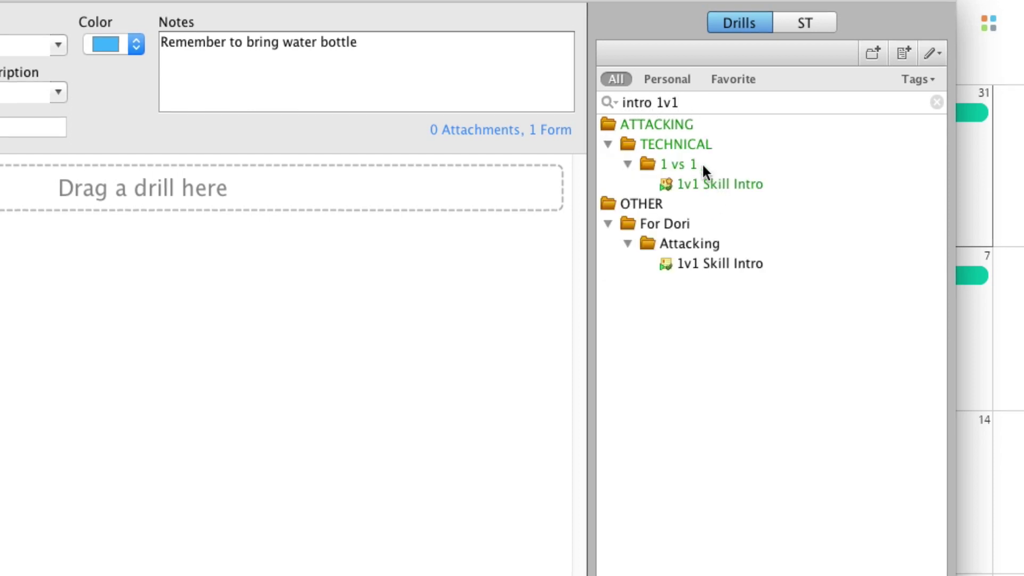
click(937, 101)
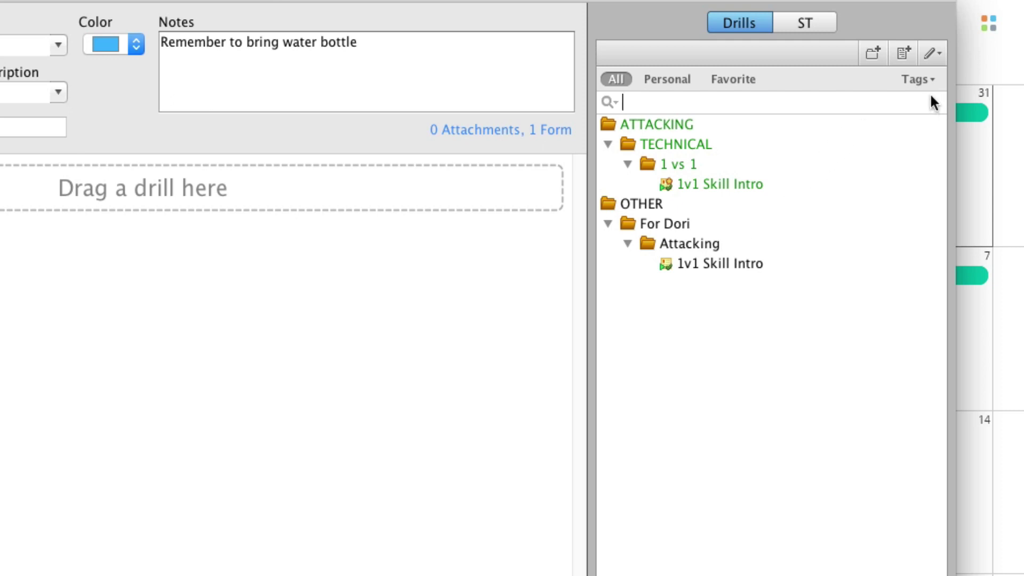
click(933, 79)
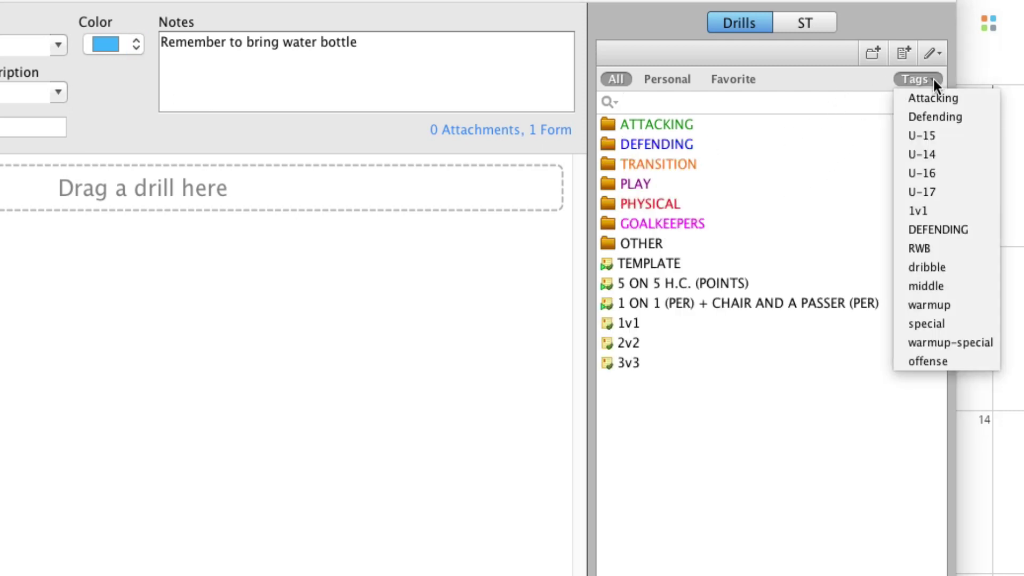
click(936, 306)
click(723, 311)
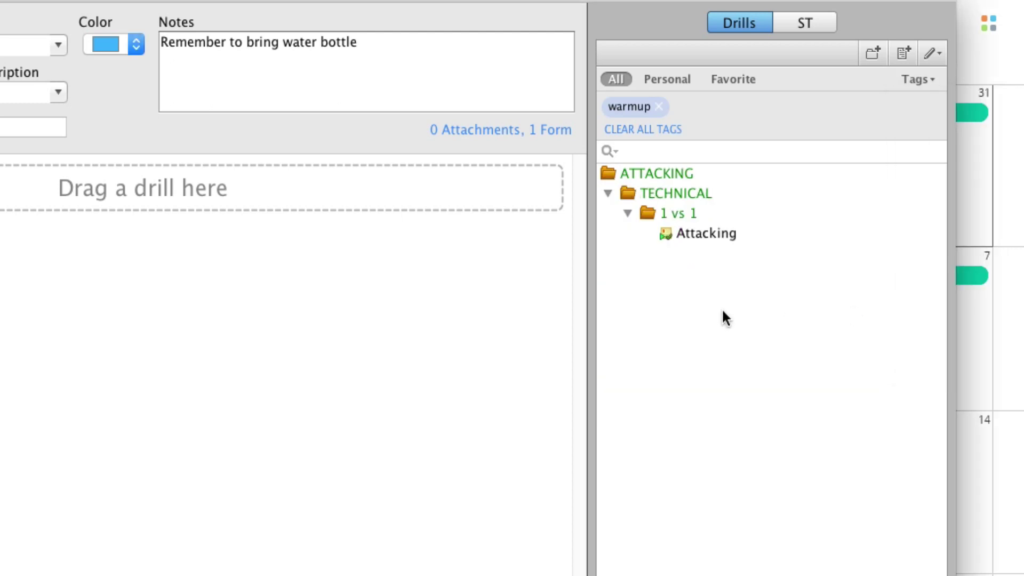
click(658, 106)
text(wat)
key(BackSpace)
text(rmup)
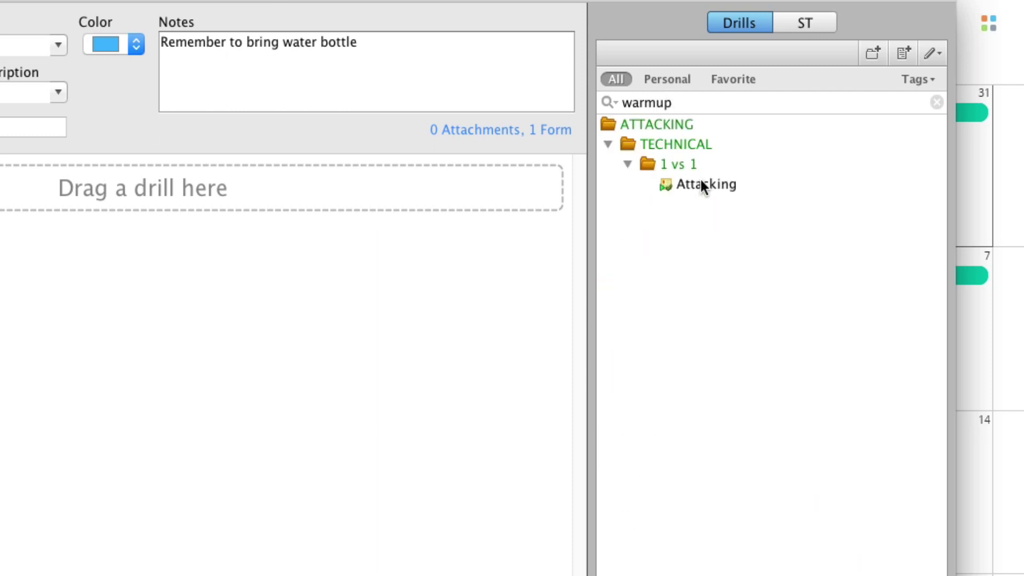
key(Escape)
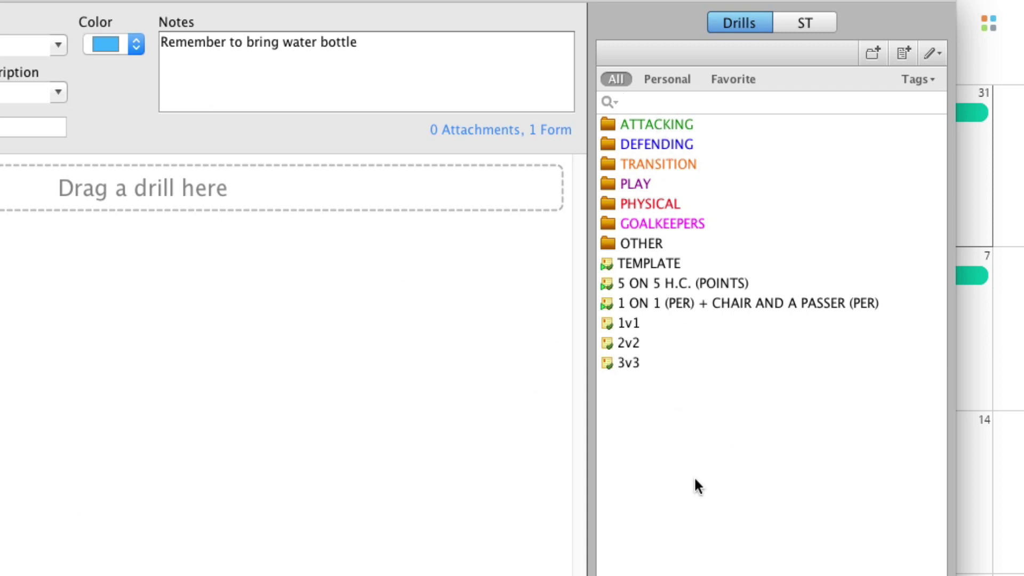
Create a new drill named 4v4 and add it to the practice plan
click(904, 50)
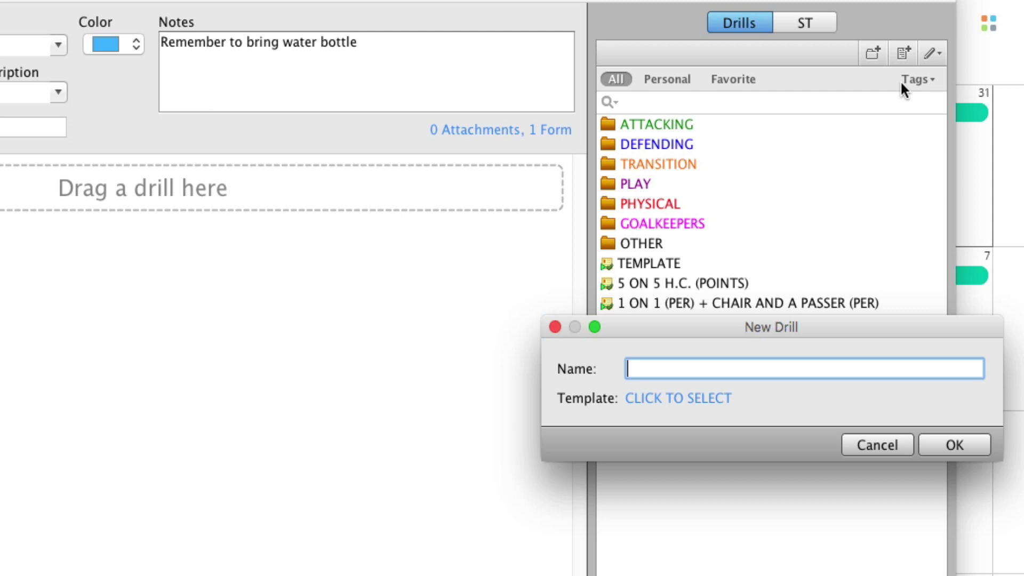
text(4v4)
key(Return)
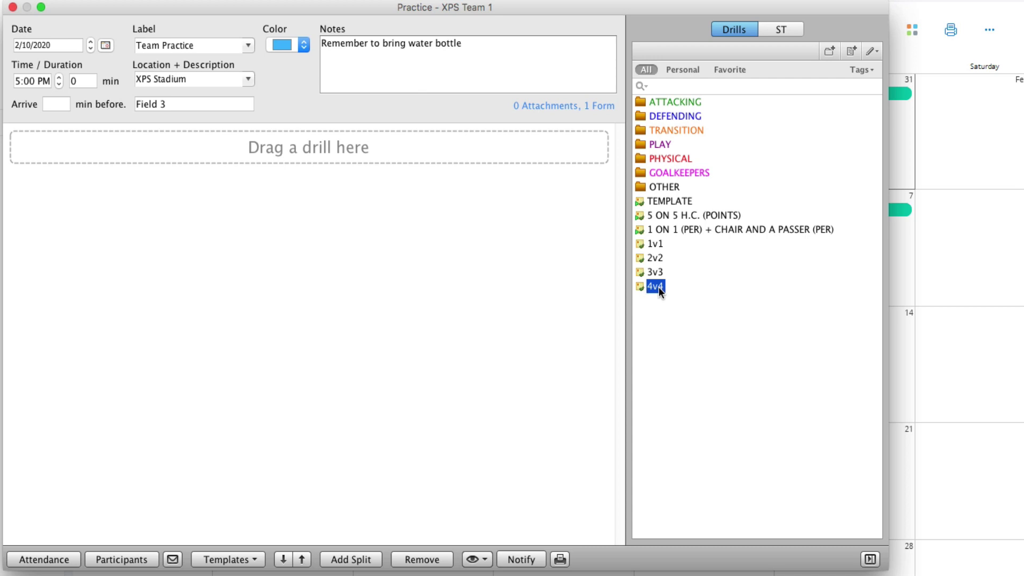
drag(334, 148, 334, 149)
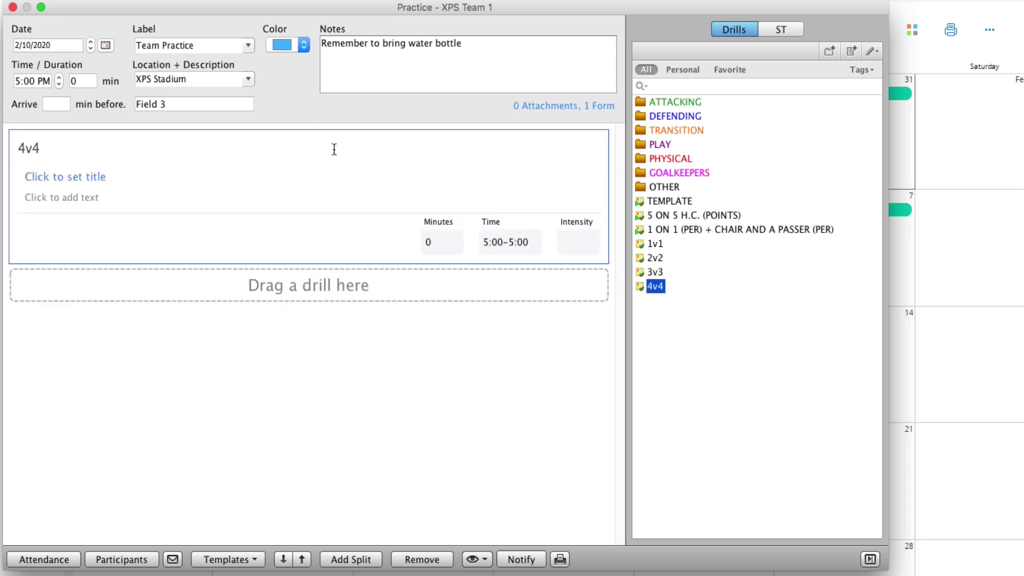
Add 1v1 Skill Game from the ATTACKING folder to the practice plan
right_click(673, 104)
click(689, 114)
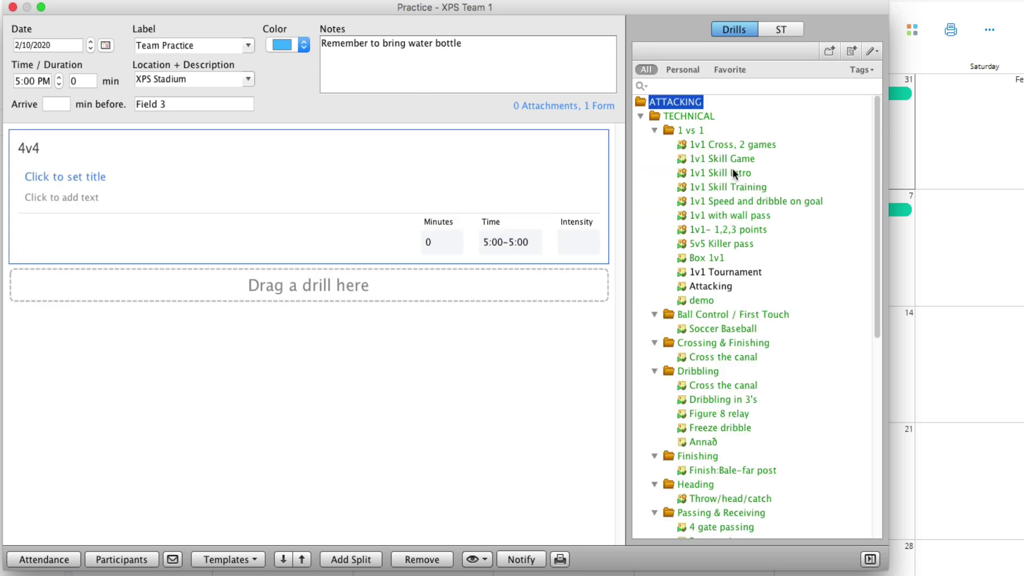
double_click(714, 160)
click(668, 102)
double_click(668, 102)
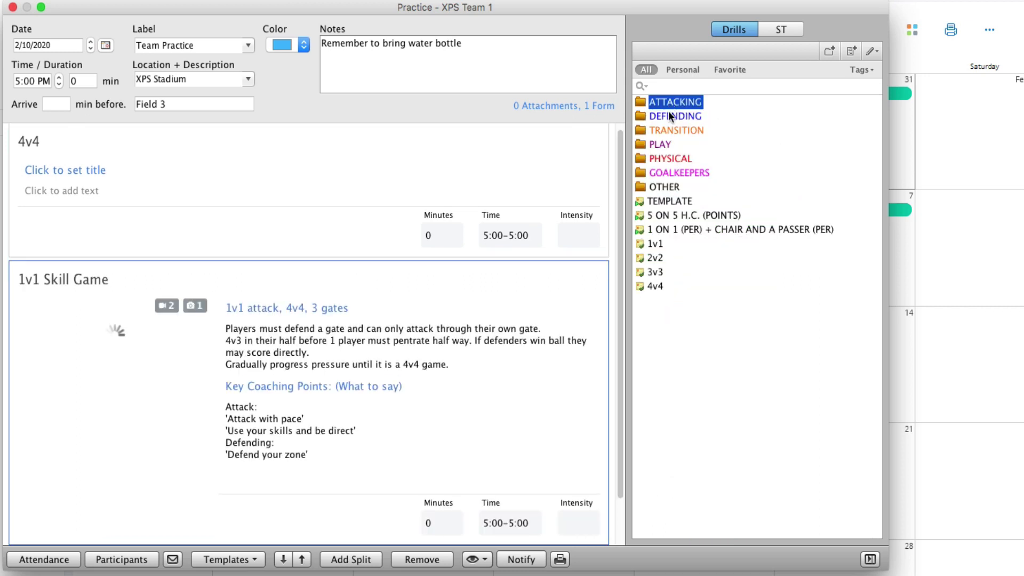
right_click(670, 113)
click(677, 122)
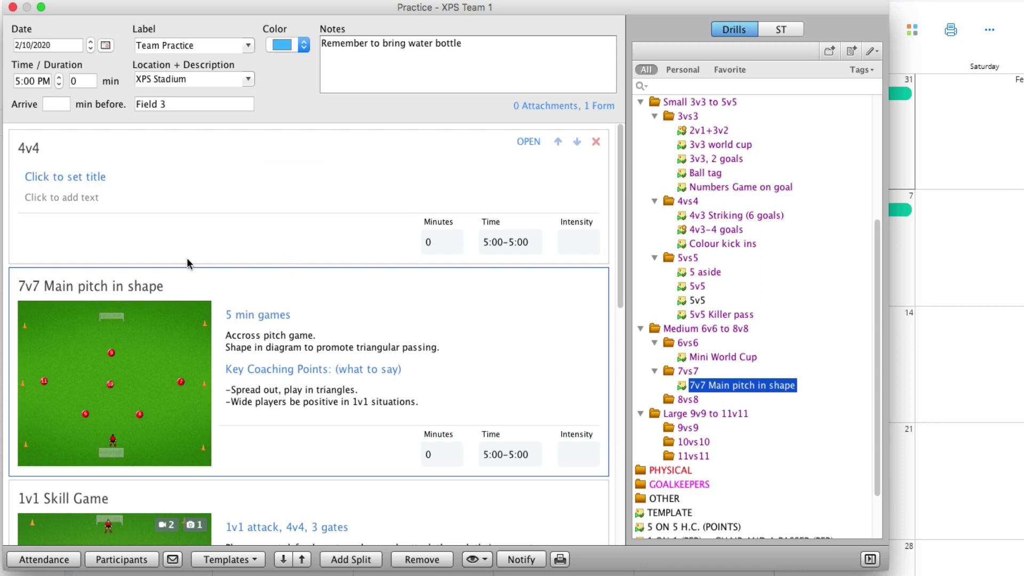
Remove the 4v4 drill from the plan and move 7v7 Main pitch in shape down
click(597, 143)
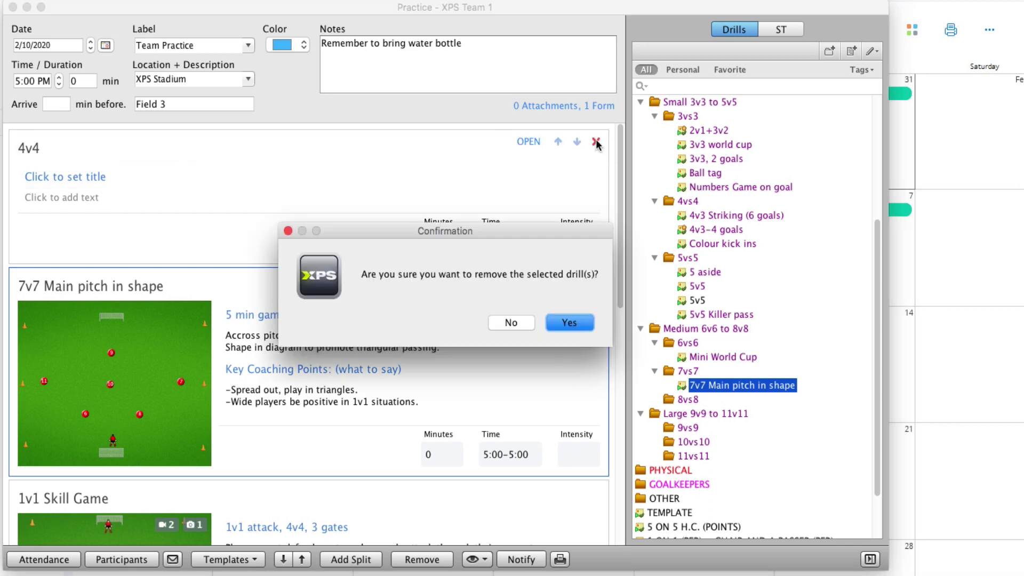
click(577, 323)
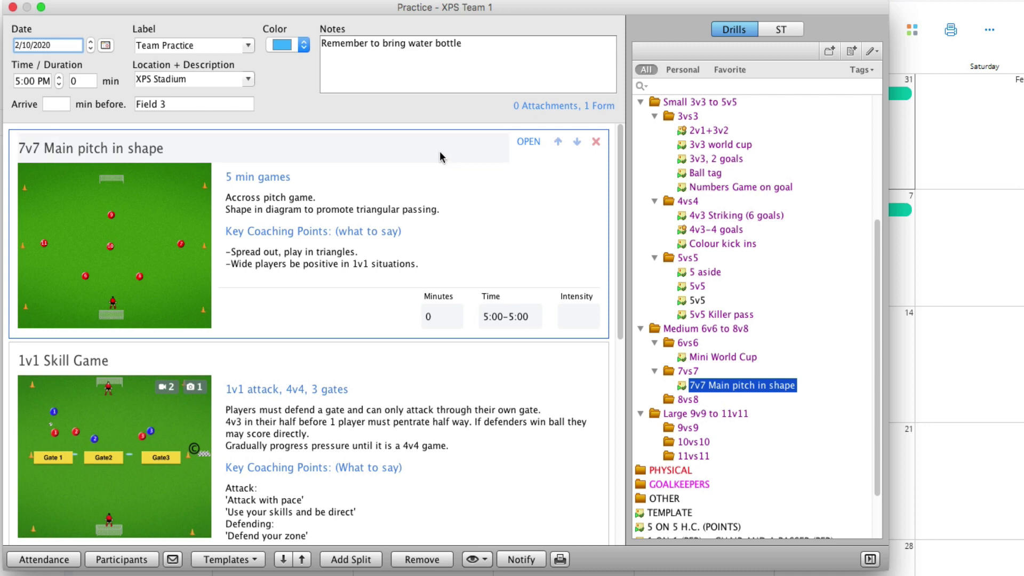
click(552, 194)
mouse_move(307, 440)
click(283, 559)
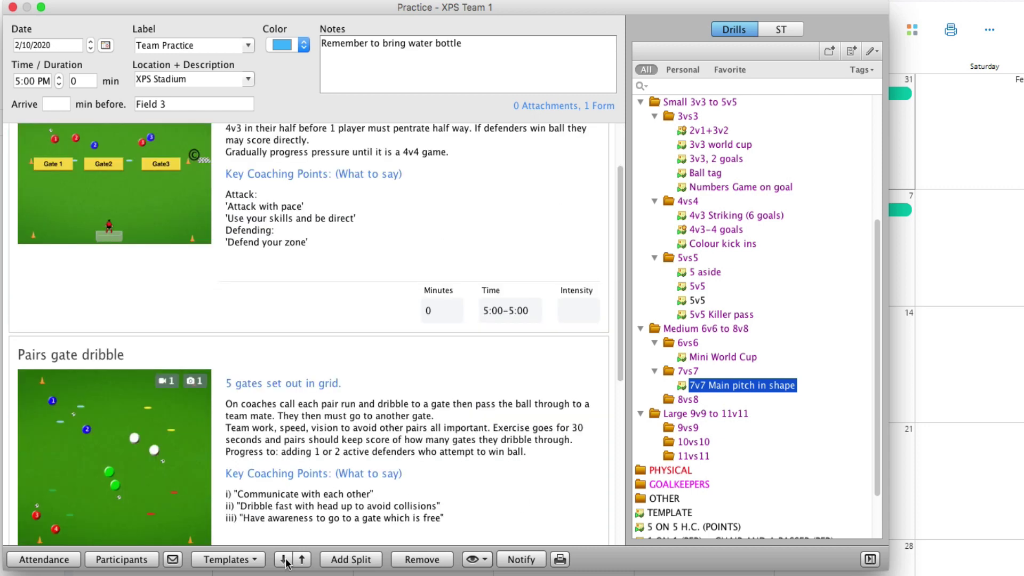
scroll(345, 377, up, 5)
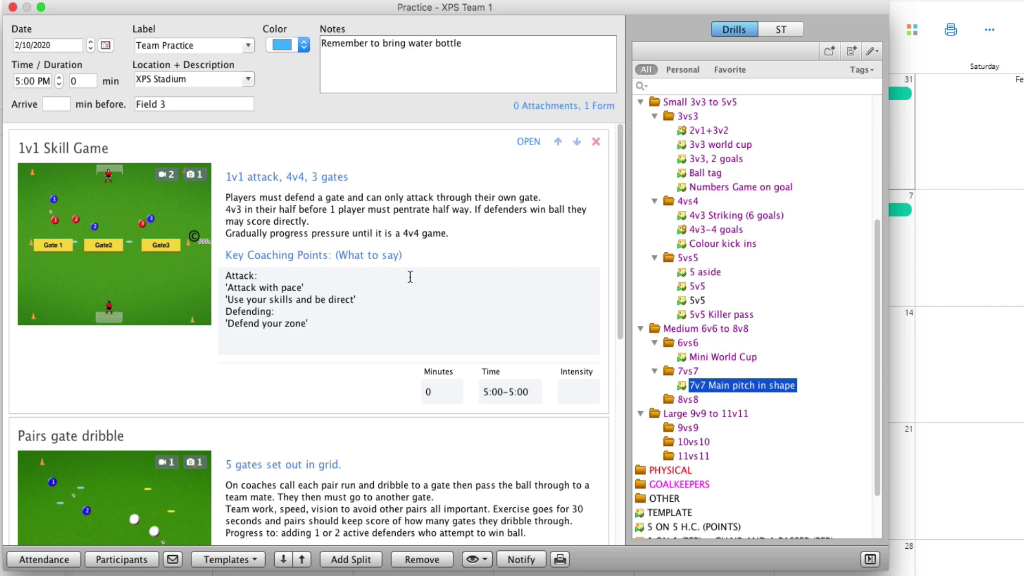
Set drill minutes: 1v1 Skill Game 10, Pairs gate dribble 15, 7v7 Main pitch 25
click(447, 394)
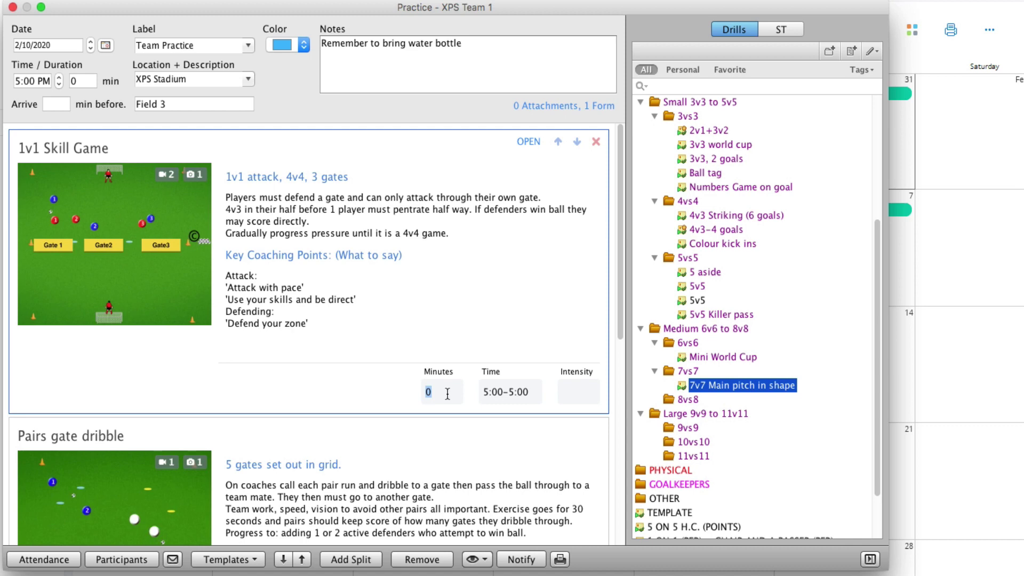
text(10)
scroll(446, 394, down, 5)
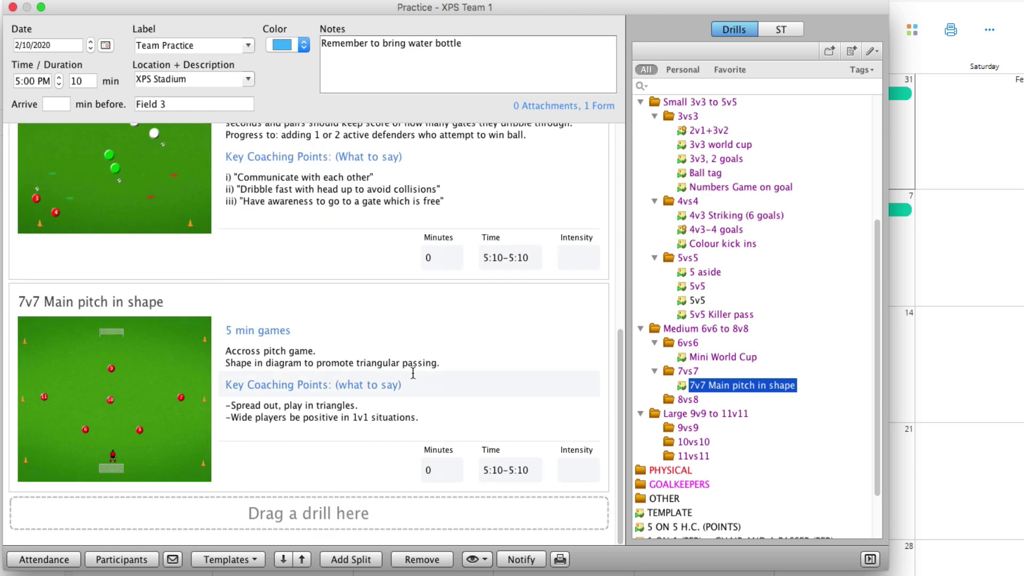
scroll(445, 257, up, 5)
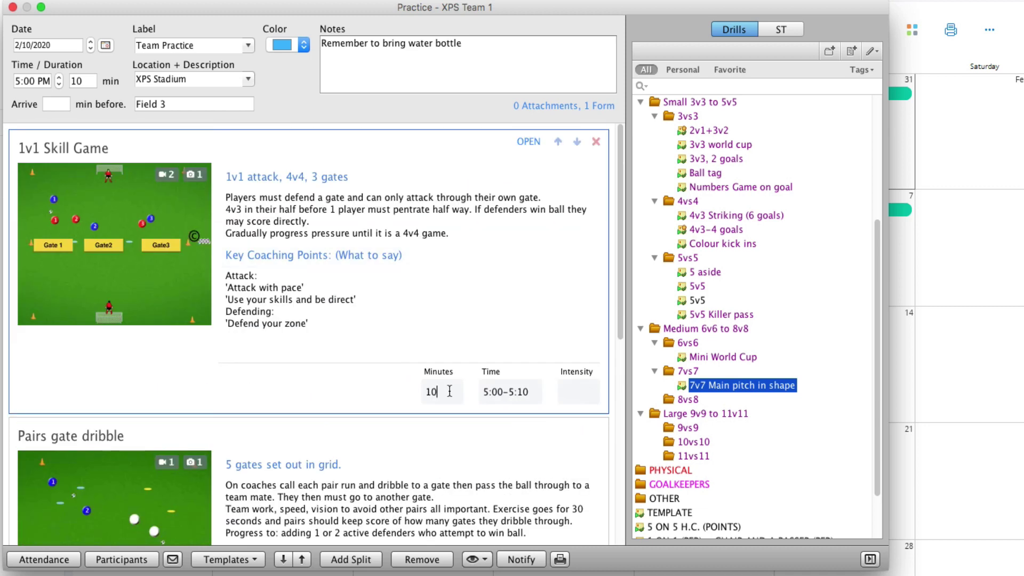
key(Tab)
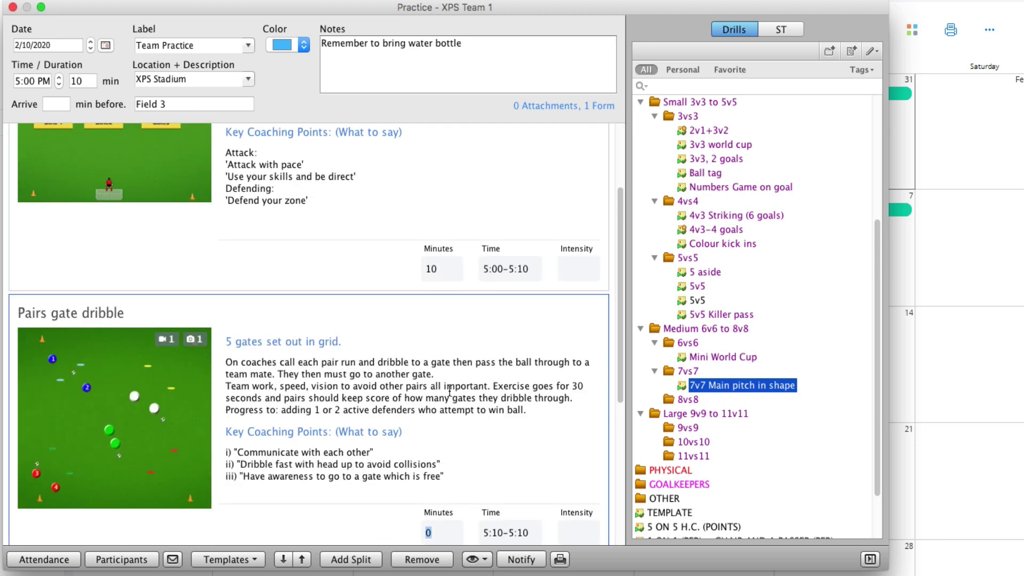
text(15)
key(Tab)
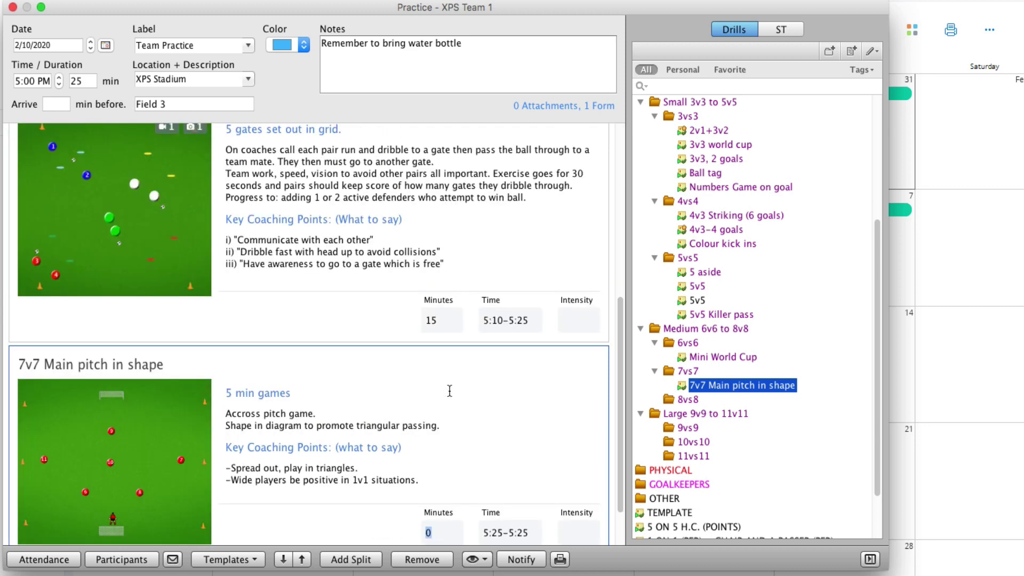
text(25)
key(shift+Tab)
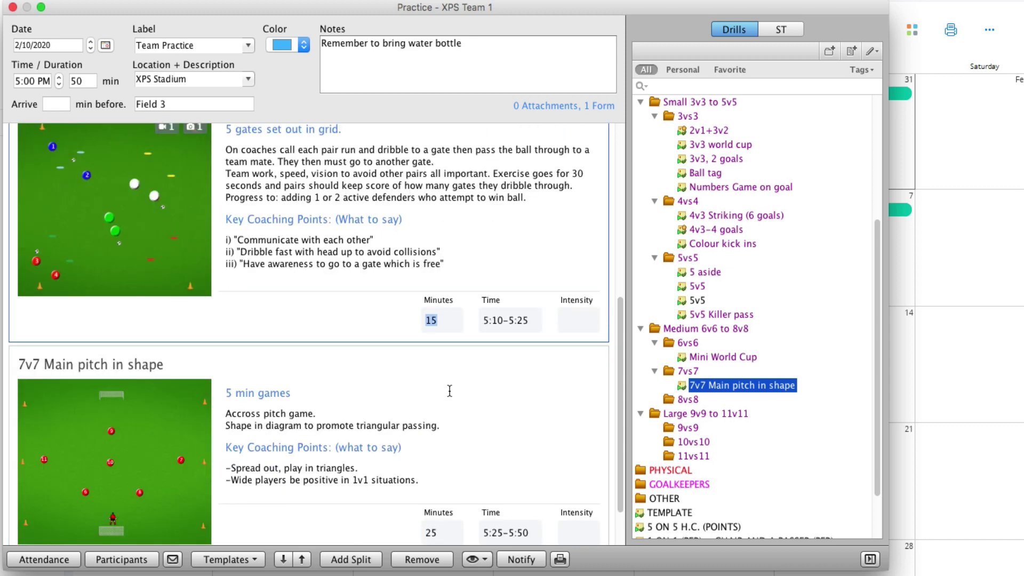
key(shift+Tab)
key(Tab)
key(shift+Tab)
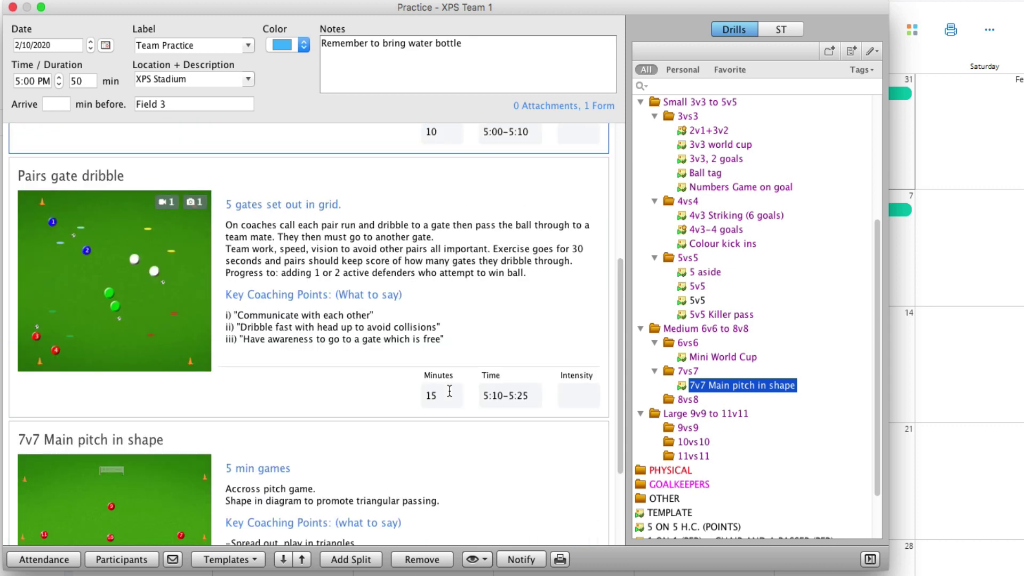
key(Tab)
key(shift+Tab)
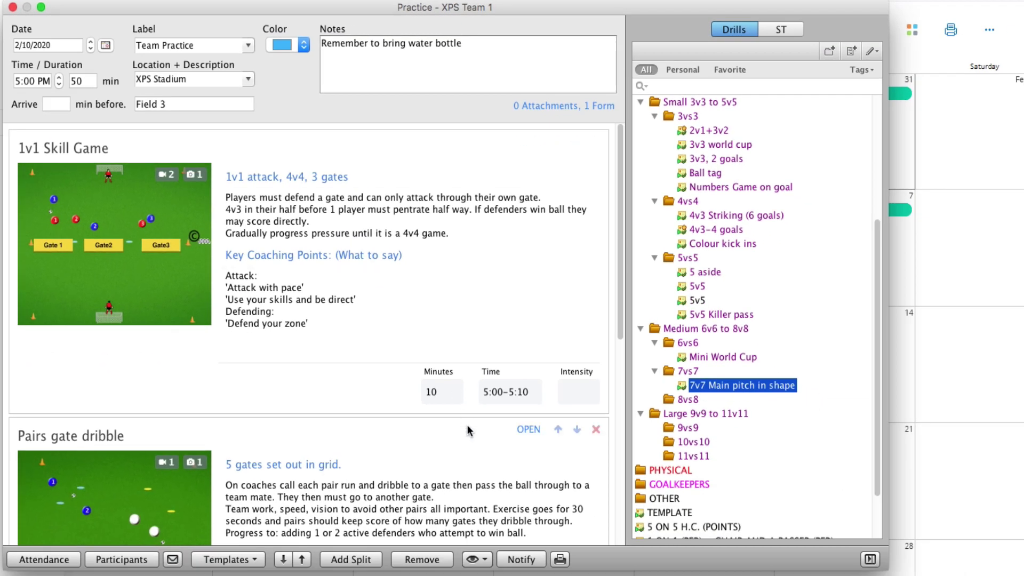
Change the practice duration from 50 to 60 minutes
double_click(86, 81)
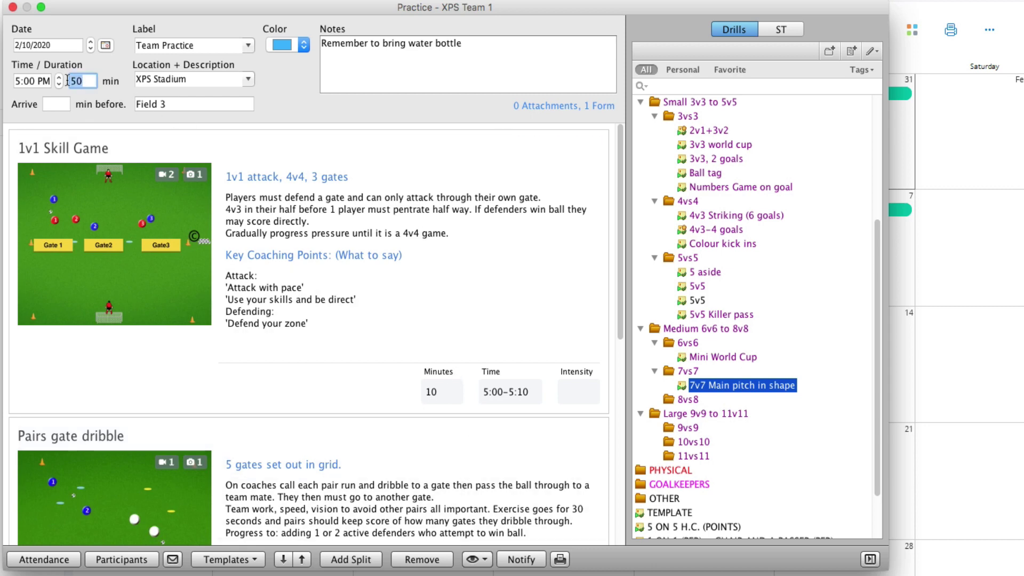
text(6)
mouse_move(86, 149)
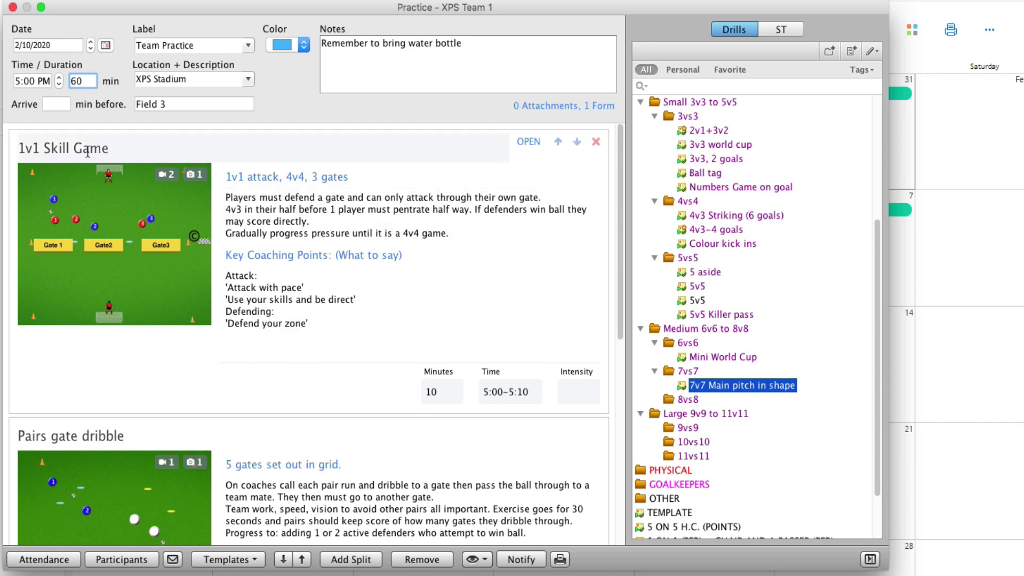
Add 'Team A: Bob, Joe, John' to 1v1 Skill Game and delete its Defending coaching points
click(466, 232)
key(Return)
key(Return)
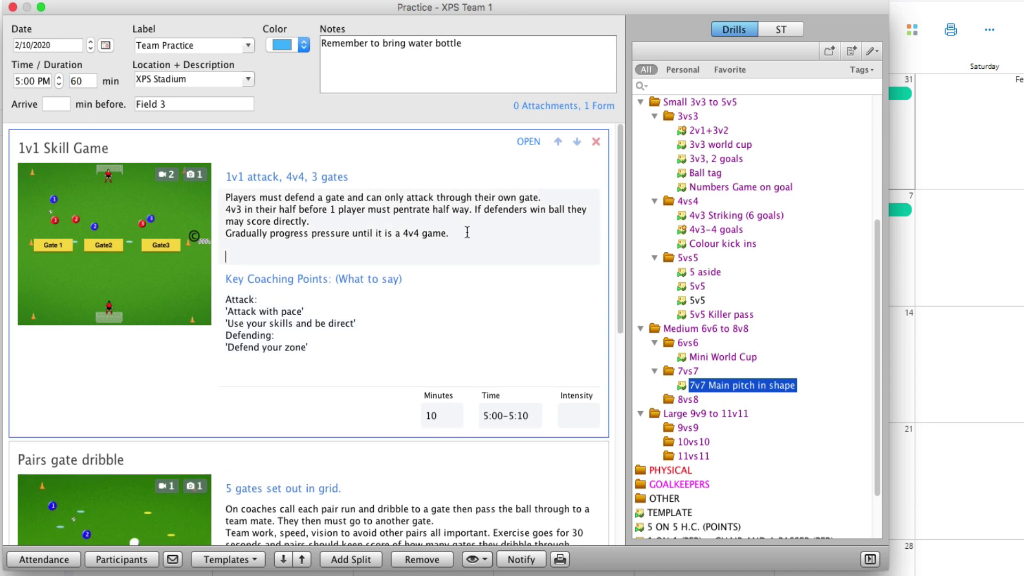
text(Team A: Bob, )
text(Joe, John)
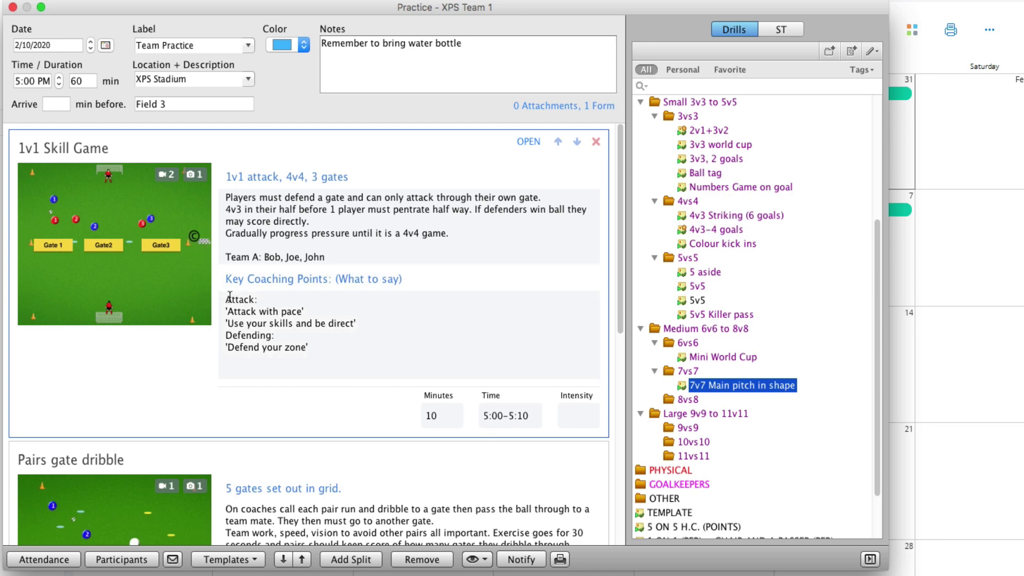
drag(309, 347, 215, 329)
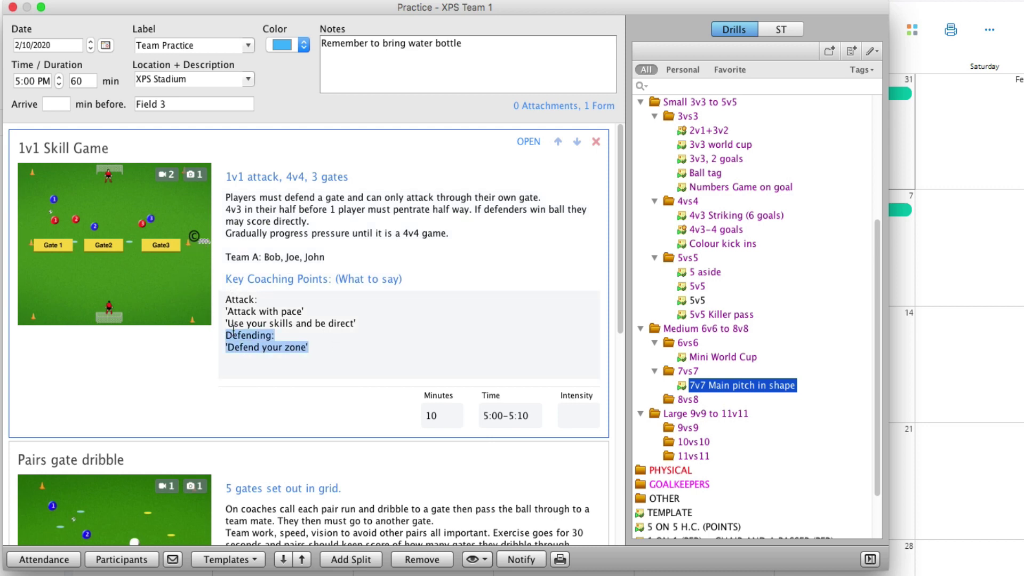
key(BackSpace)
key(BackSpace)
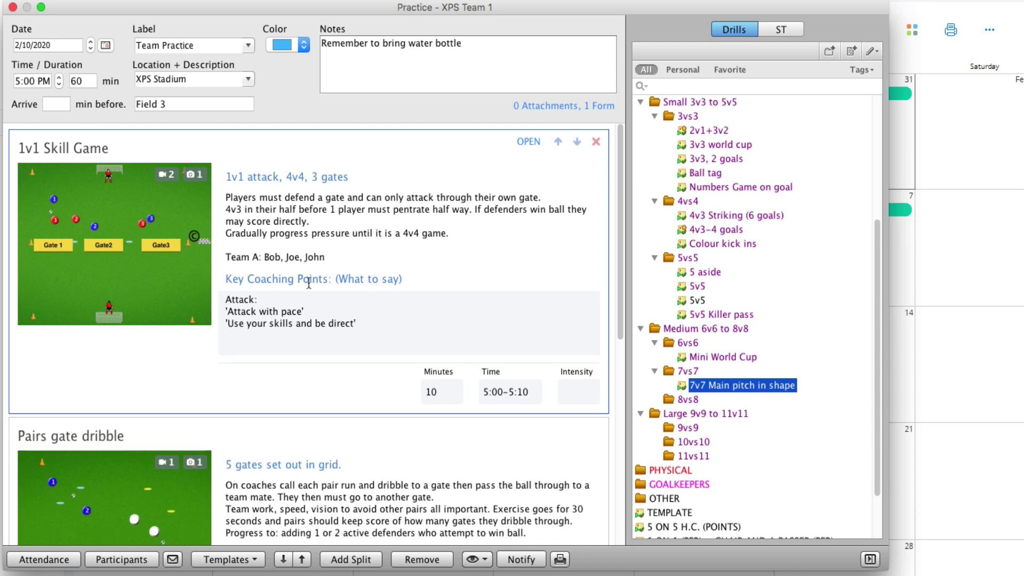
Browse the 1v1 Skill Game video and diagram, enlarging the diagram and closing it
mouse_move(114, 244)
click(198, 246)
click(30, 248)
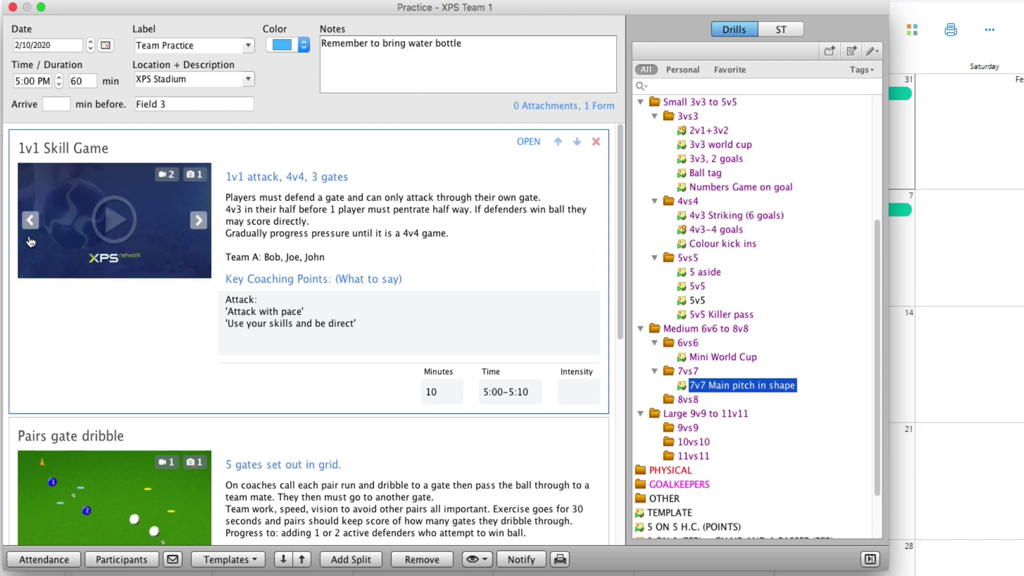
click(197, 221)
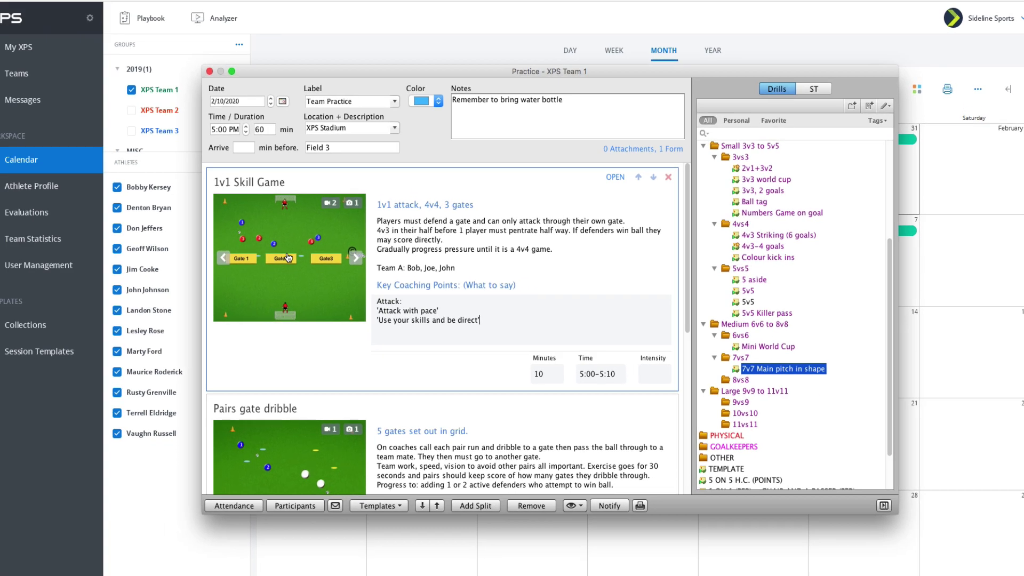
click(194, 178)
click(897, 10)
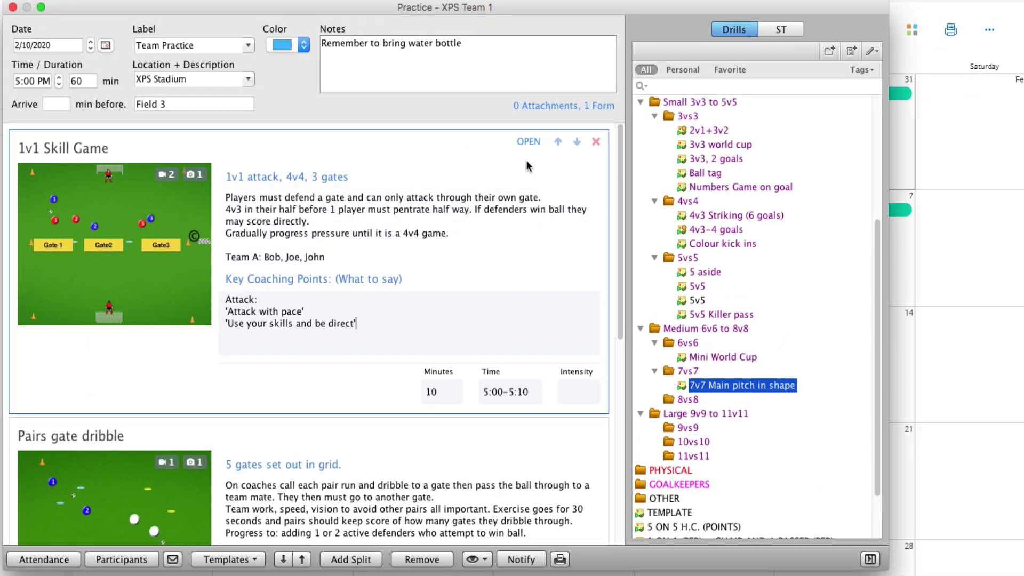
View the full 1v1 Skill Game drill details page, then close it
click(527, 141)
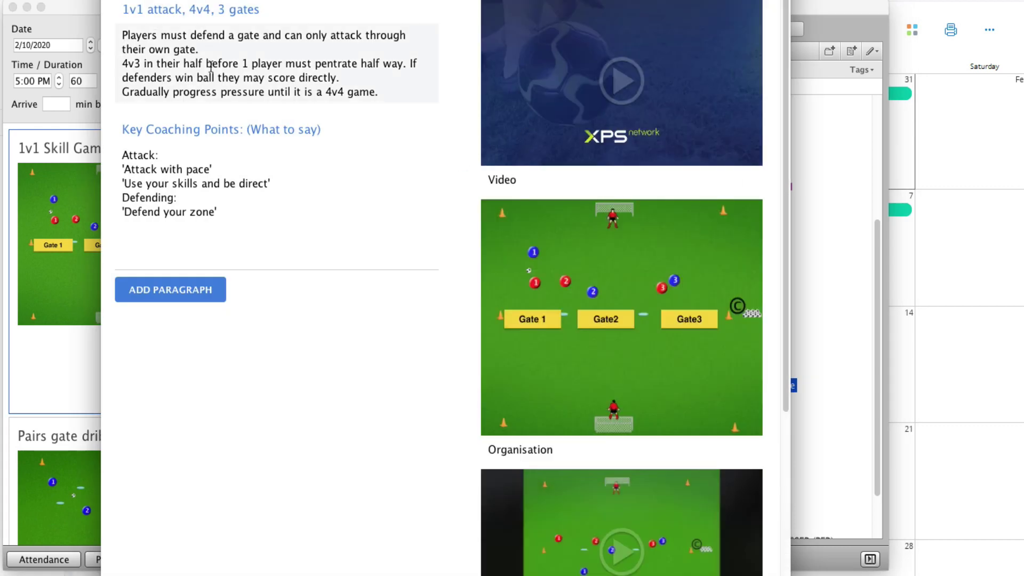
key(Escape)
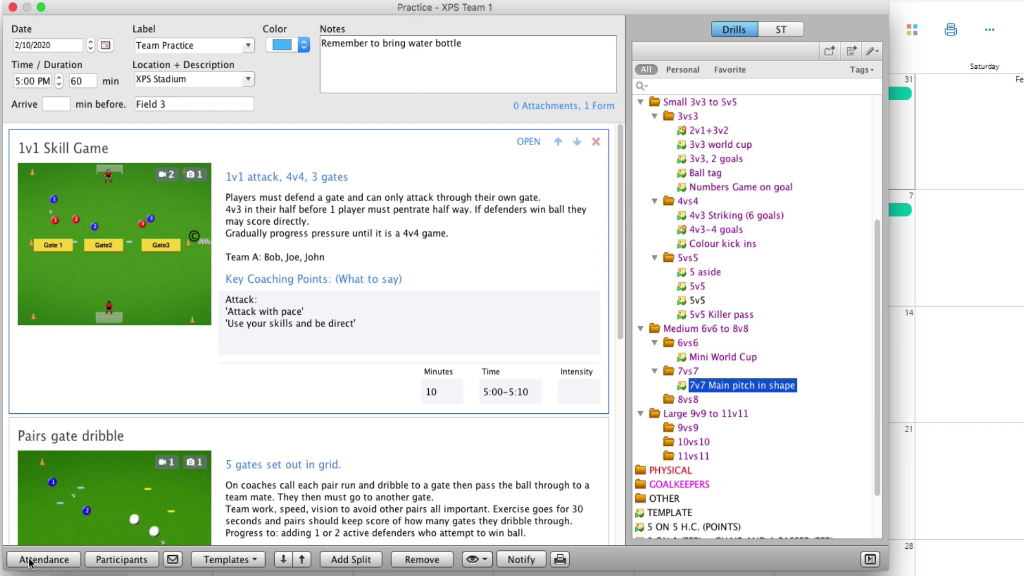
click(46, 561)
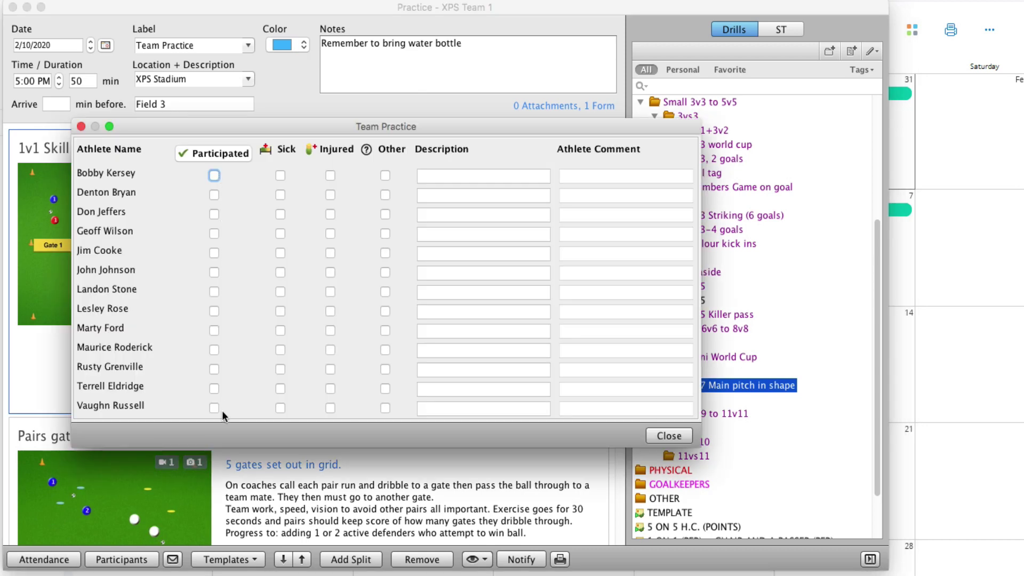
click(209, 153)
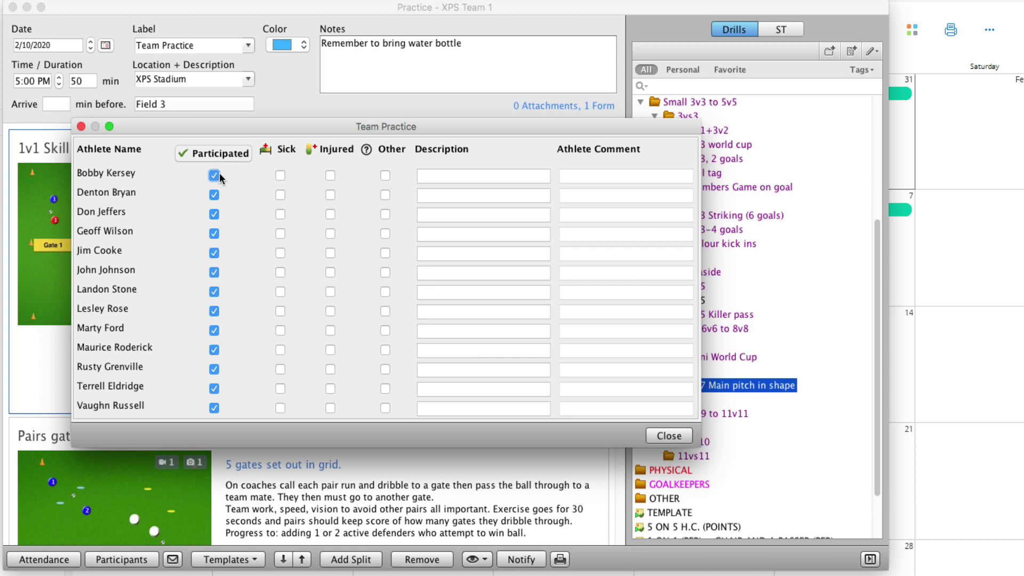
click(220, 154)
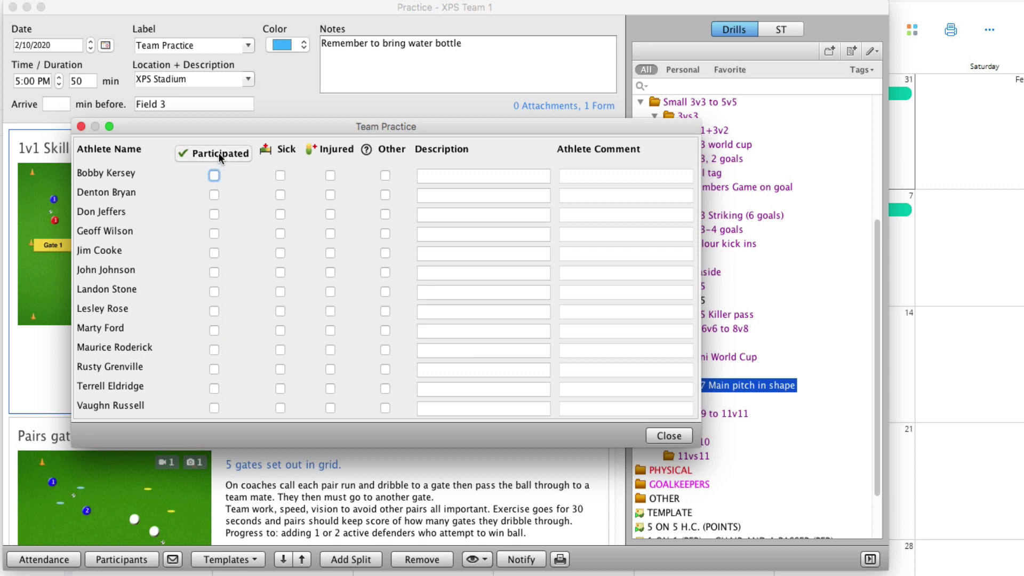
click(218, 156)
click(281, 194)
click(329, 214)
click(385, 233)
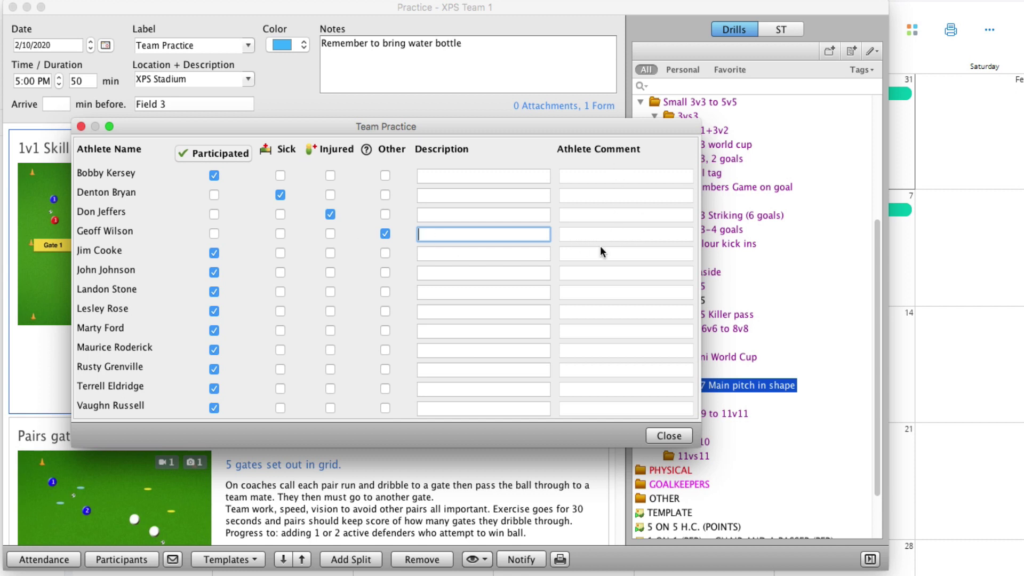
Close the attendance record, review the practice participants, and open the XPS Team 1 roster
click(669, 435)
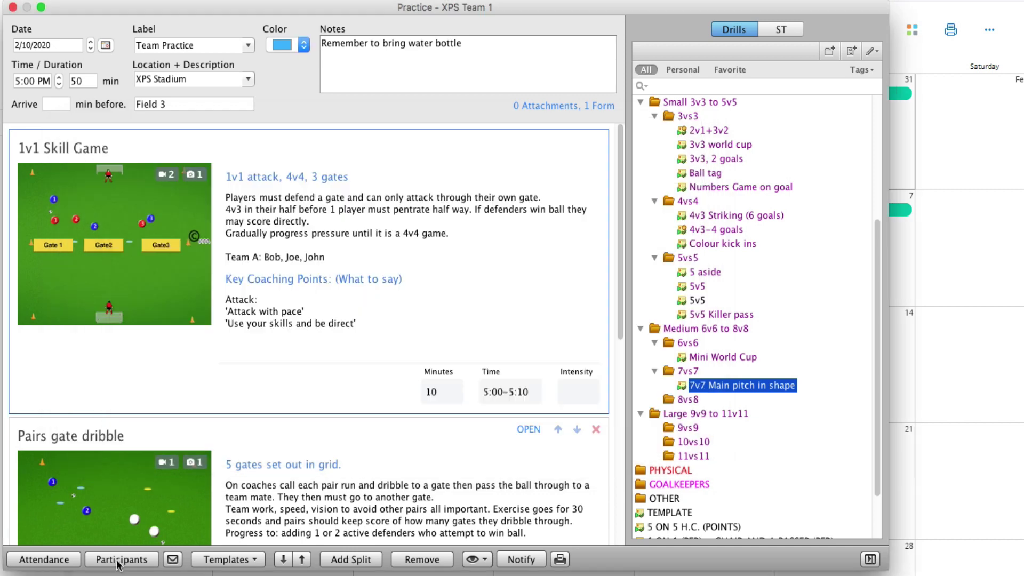
click(120, 559)
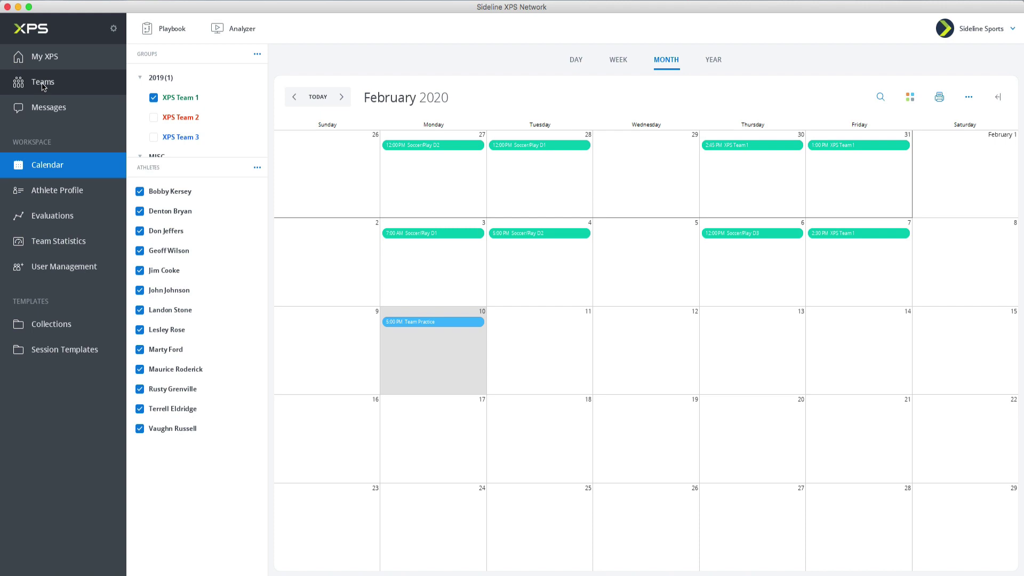
click(45, 87)
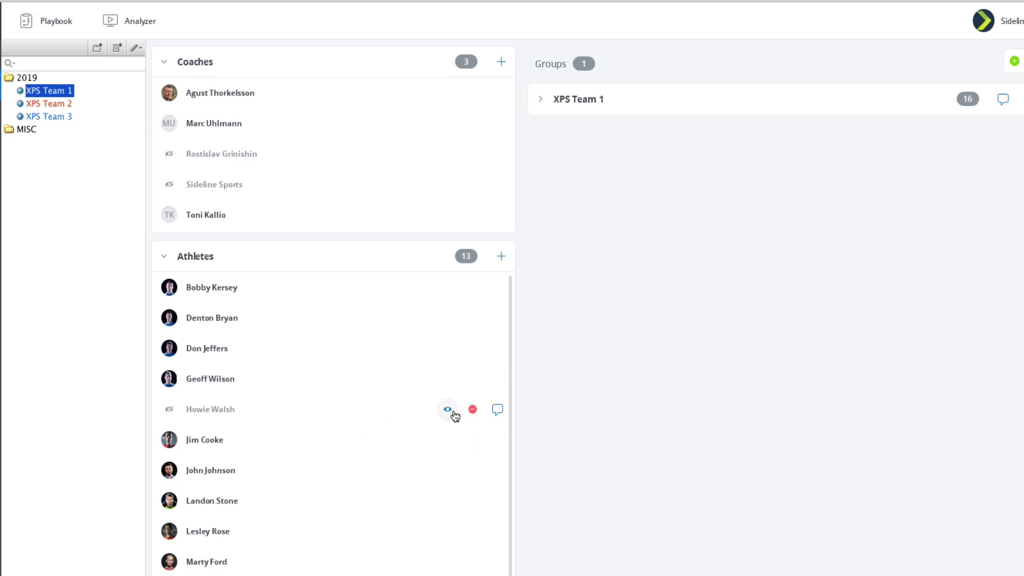
mouse_move(320, 439)
click(448, 440)
click(447, 439)
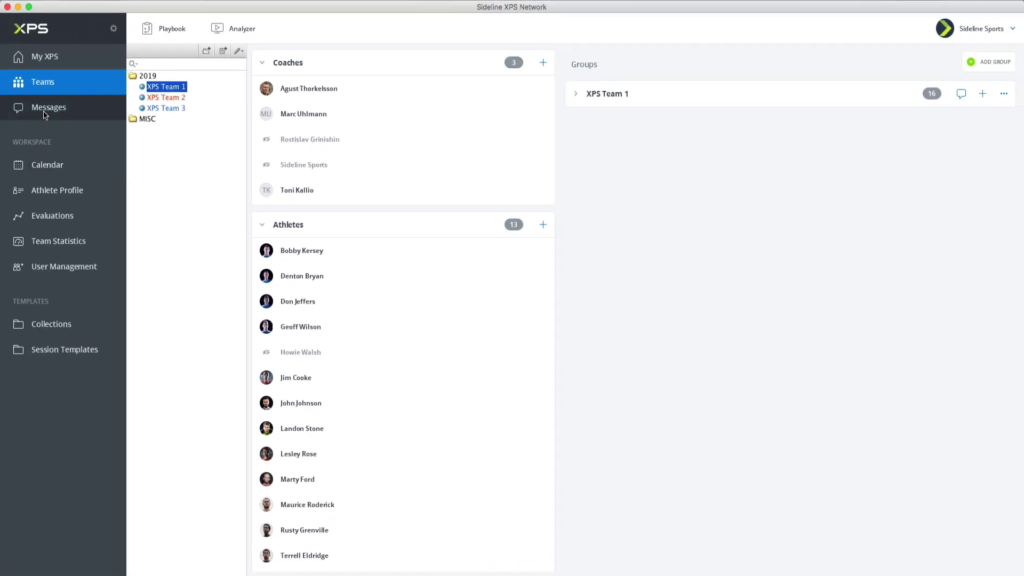
Reopen the Team Practice from the calendar, accept its participant list, and show message recipient choices
click(47, 164)
double_click(424, 320)
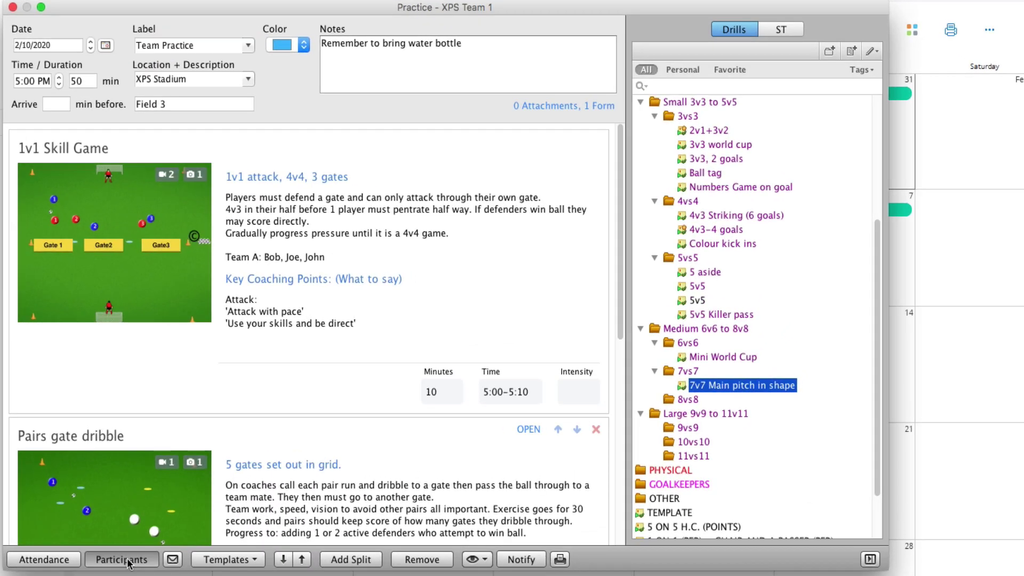
click(121, 559)
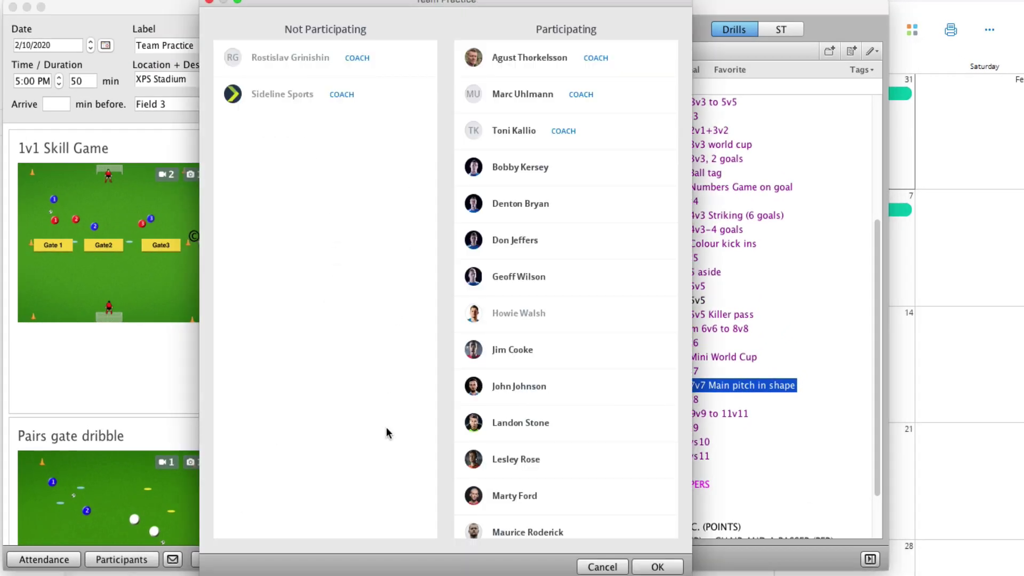
click(415, 131)
key(Return)
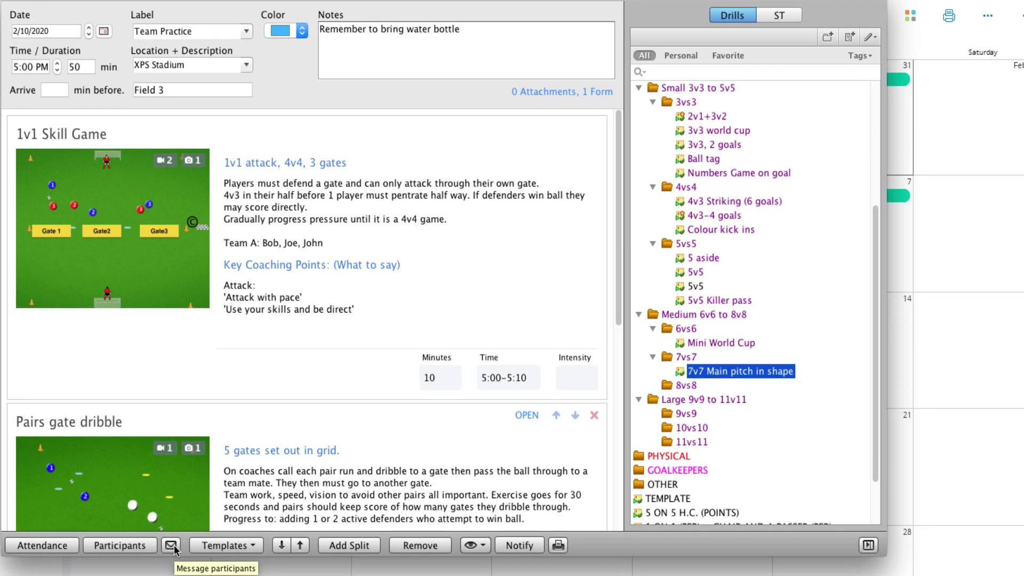
click(171, 547)
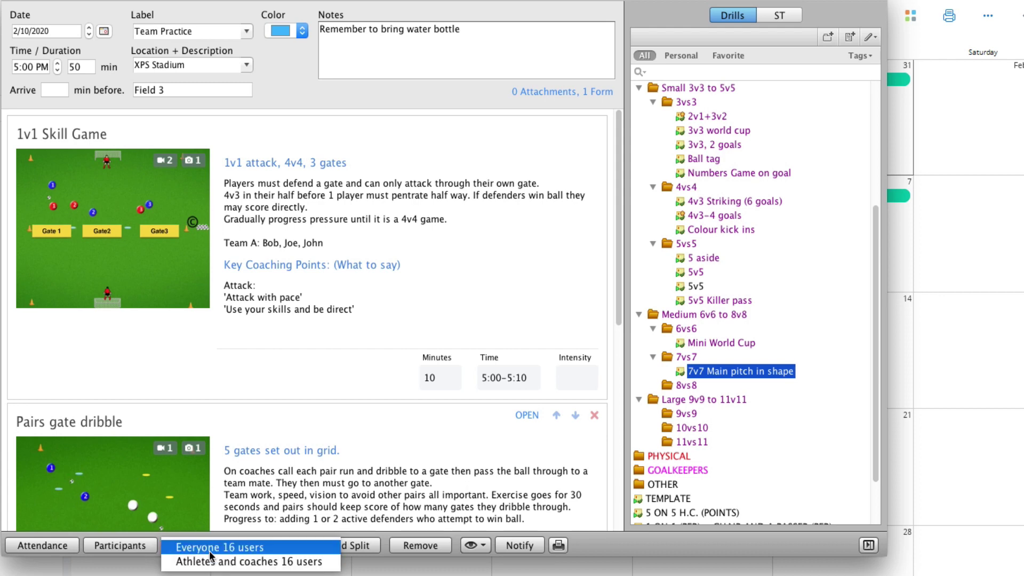
key(Escape)
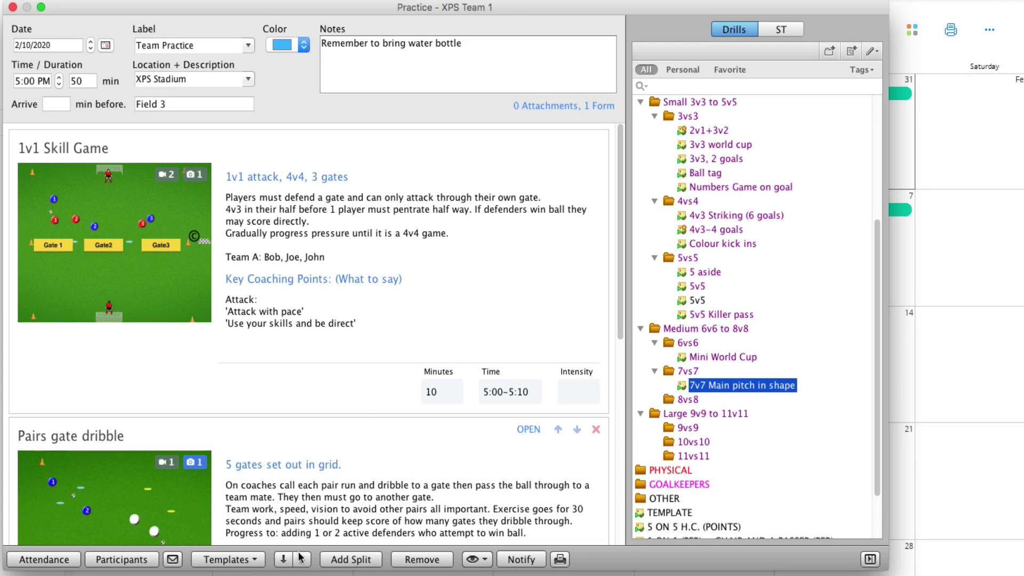
scroll(320, 525, down, 10)
scroll(373, 265, up, 10)
scroll(368, 286, down, 8)
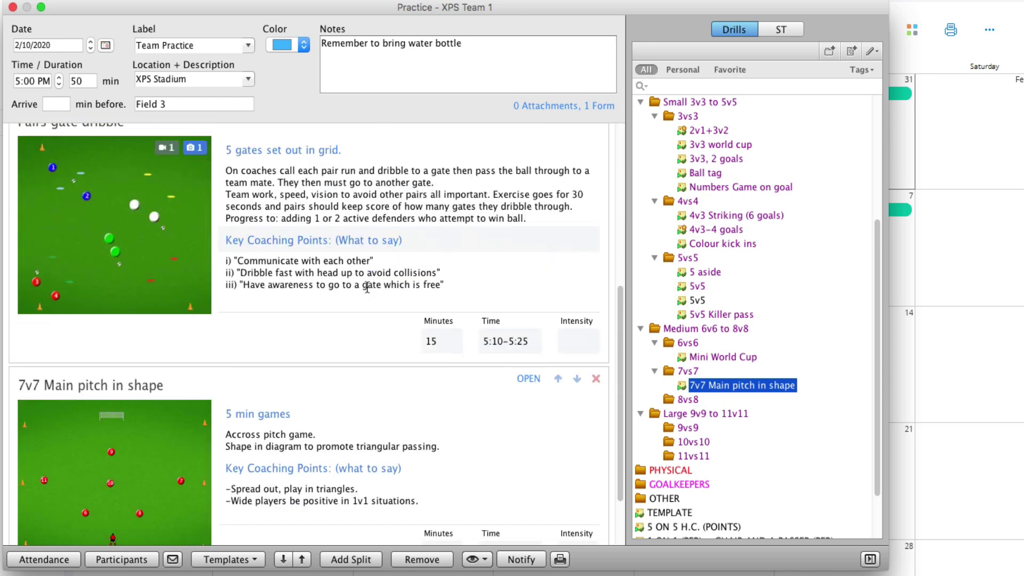
click(511, 238)
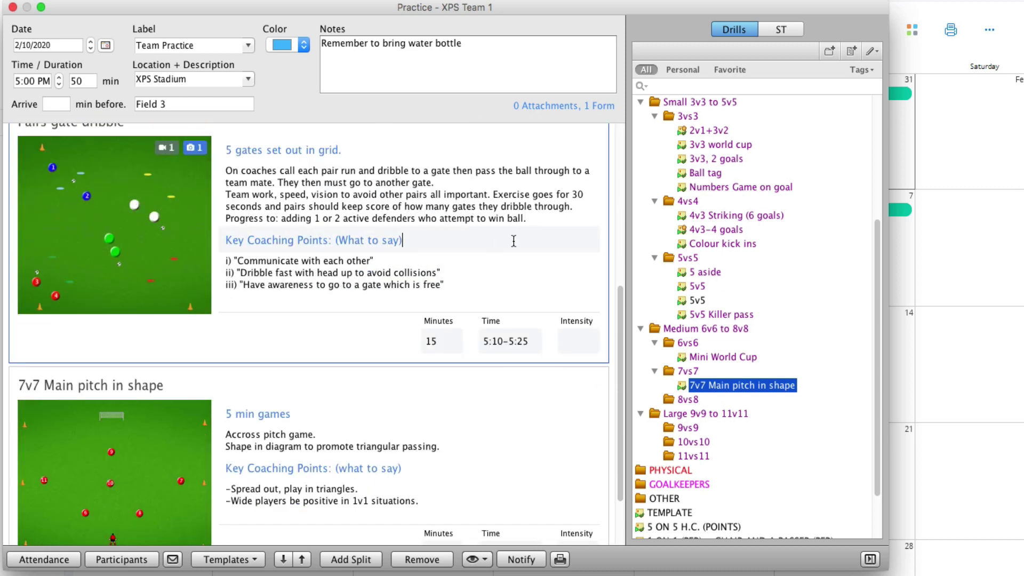
click(489, 453)
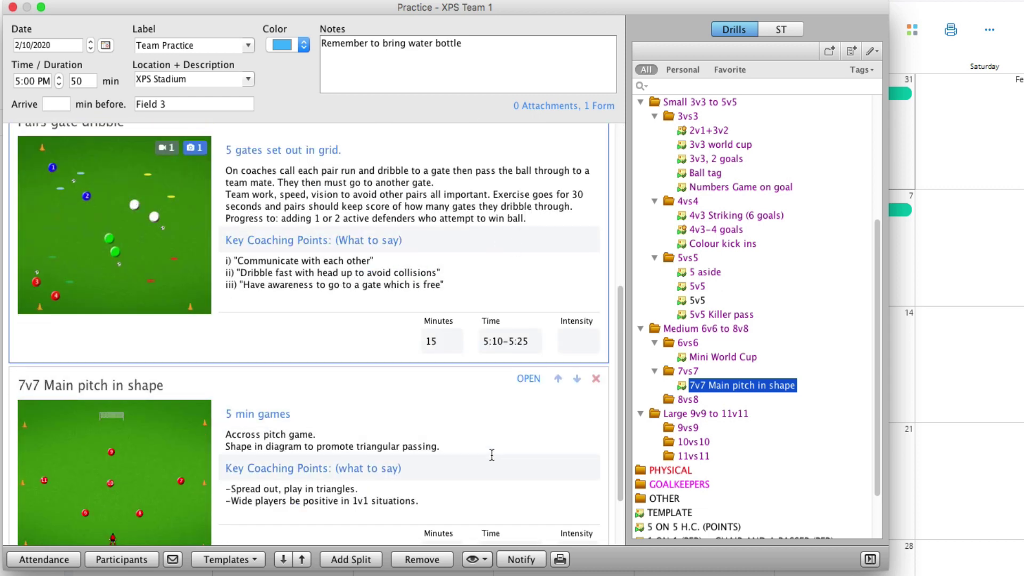
click(597, 382)
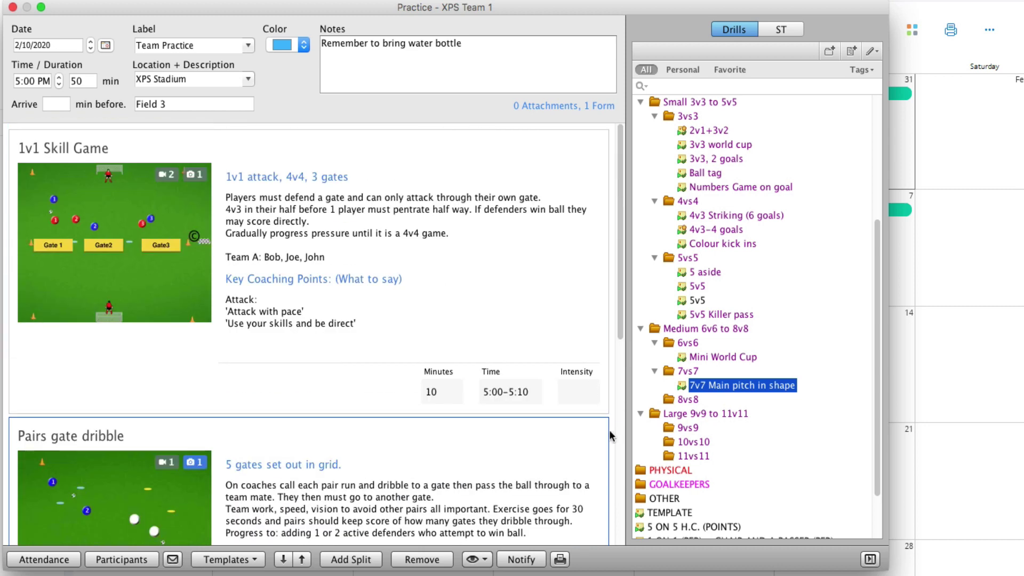
mouse_move(304, 435)
click(302, 559)
scroll(387, 441, up, 3)
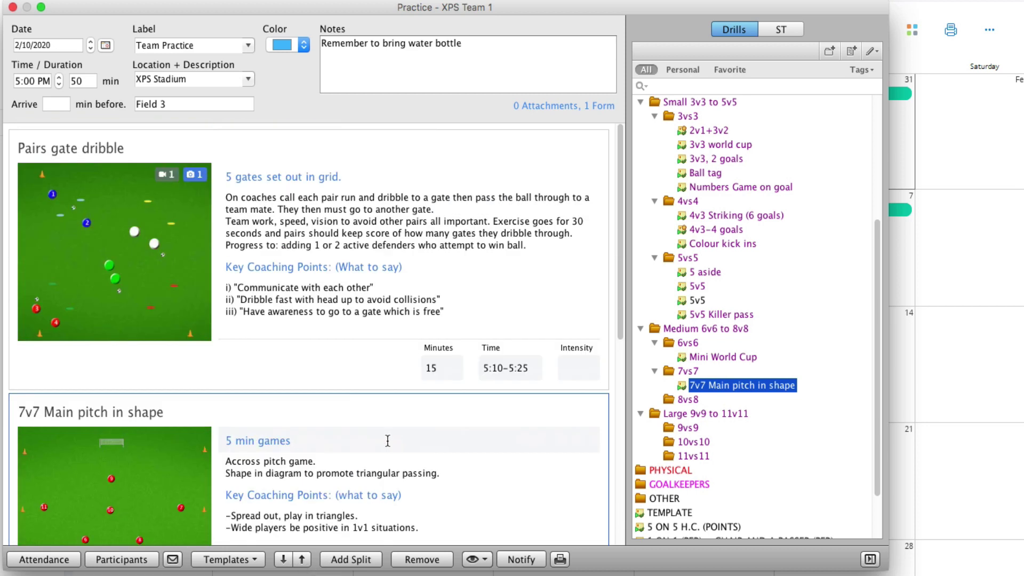
scroll(456, 368, up, 5)
Split the practice into two sessions, with Ball tag in the second split
click(353, 559)
click(490, 316)
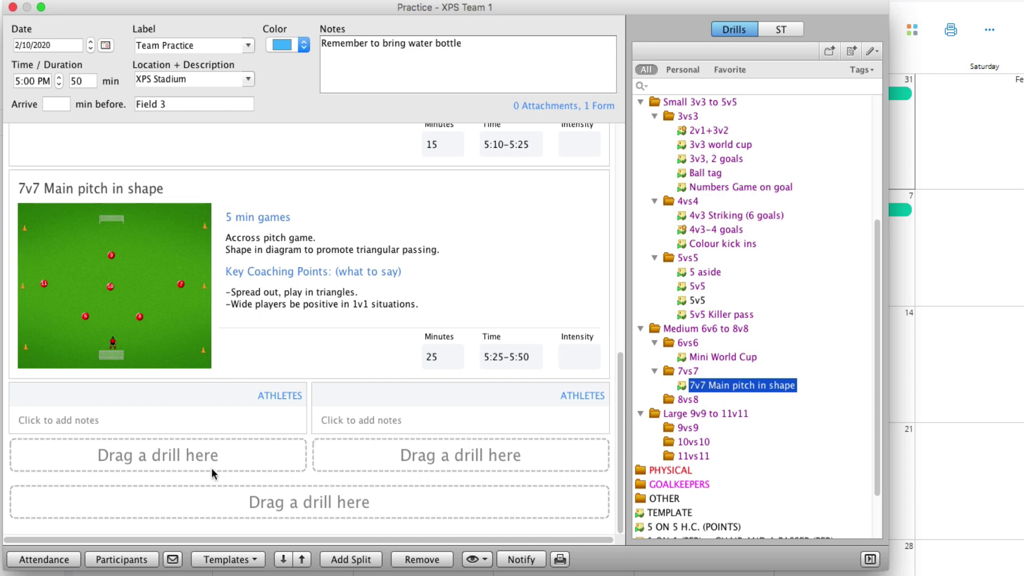
click(695, 285)
mouse_move(460, 395)
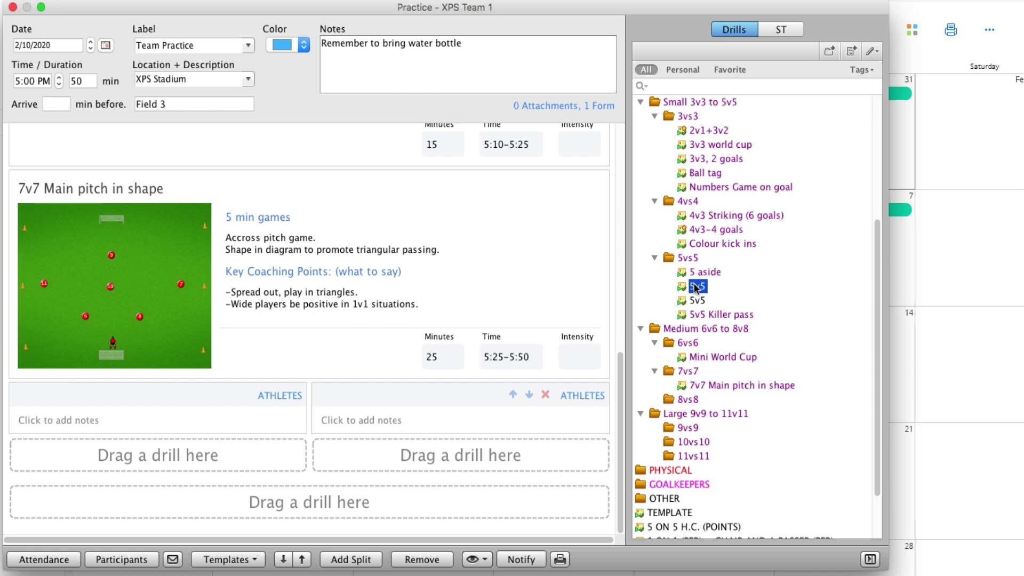
scroll(702, 296, up, 1)
drag(715, 173, 250, 451)
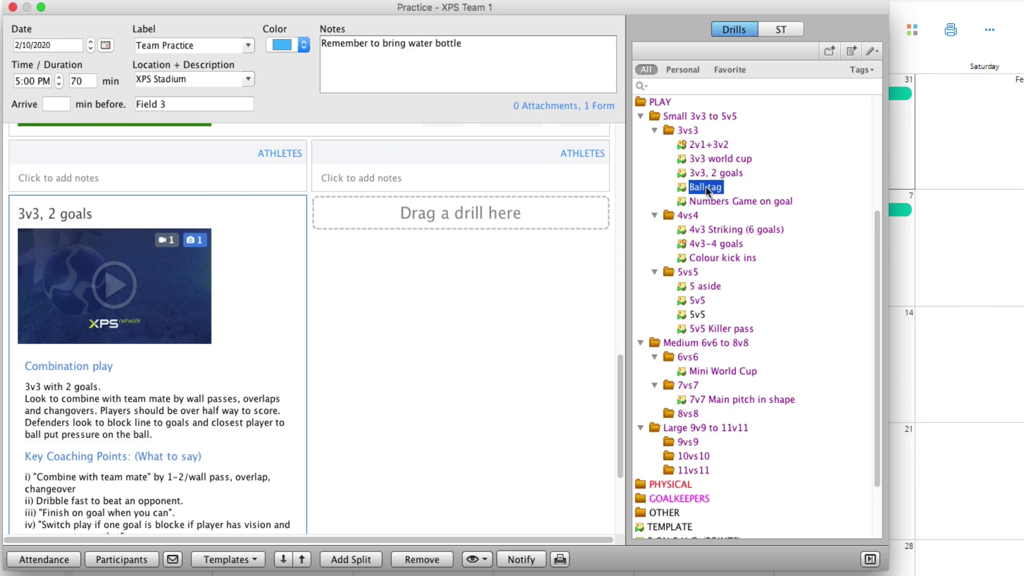
drag(706, 187, 488, 212)
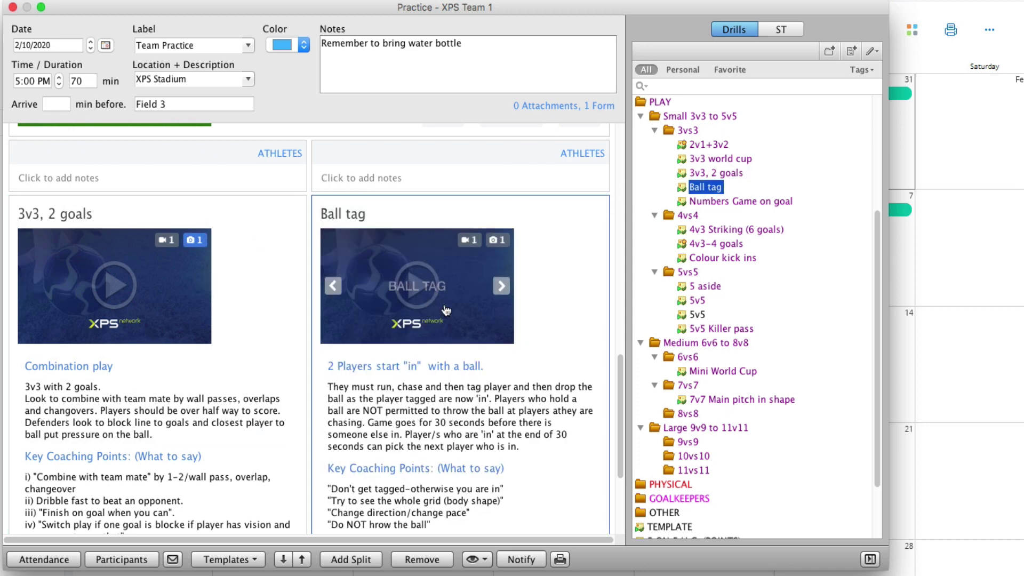
Assign Bobby, Howie, Jim and John to the first split and the remaining athletes to the second
mouse_move(279, 154)
drag(224, 171, 226, 241)
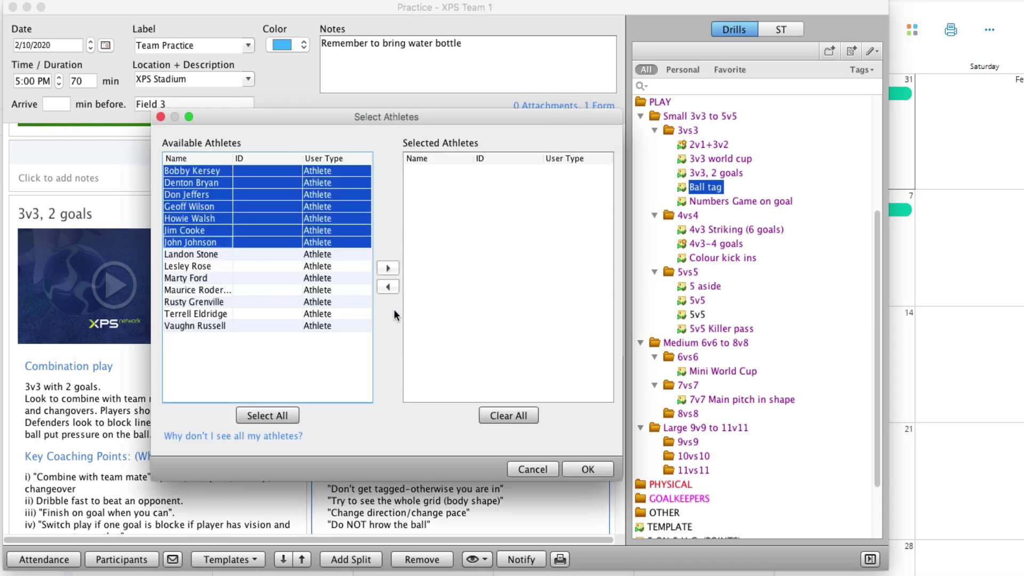
click(390, 268)
click(587, 468)
click(286, 152)
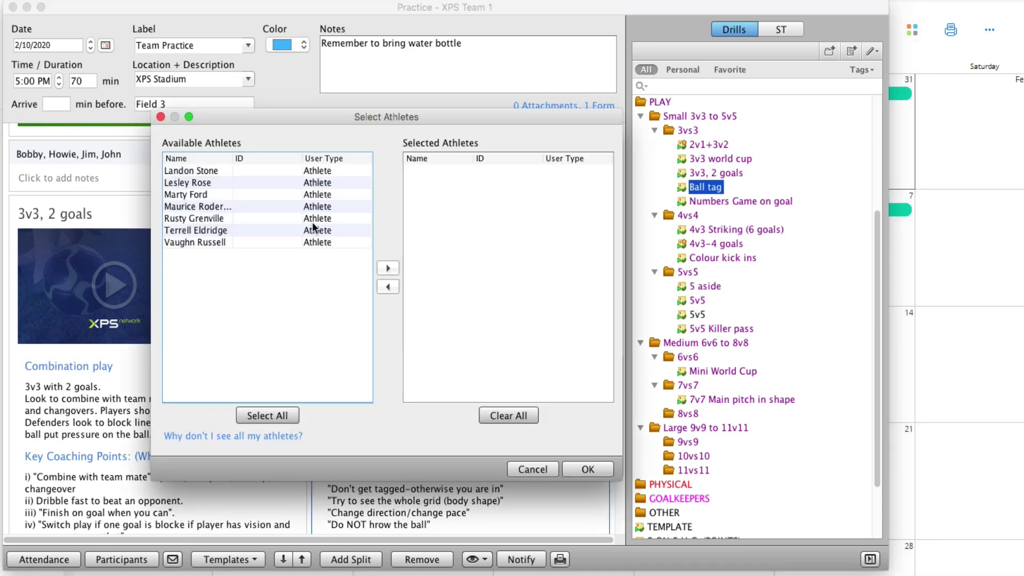
drag(283, 170, 297, 265)
click(388, 267)
key(Return)
scroll(181, 377, up, 5)
scroll(240, 320, down, 10)
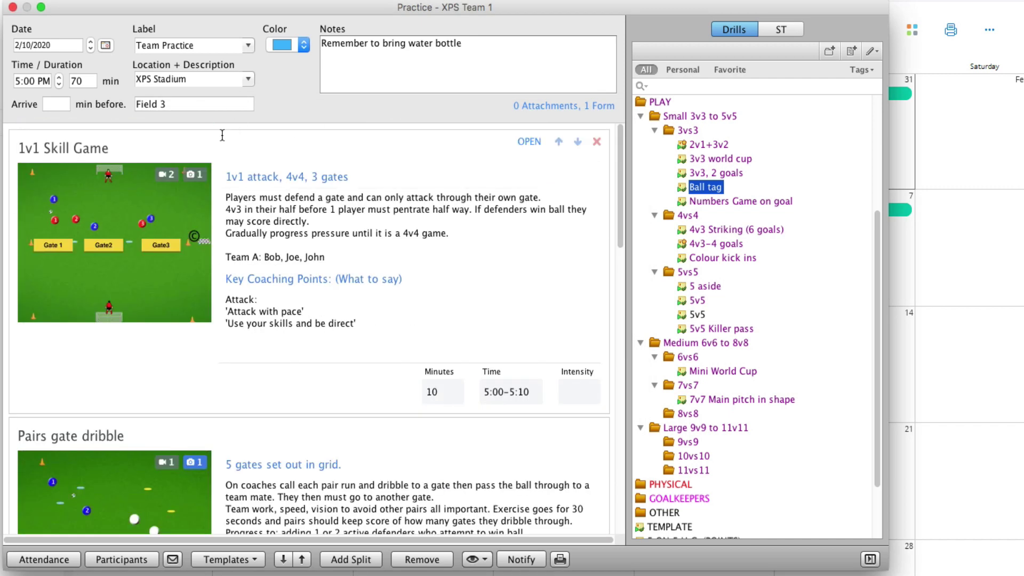
click(421, 561)
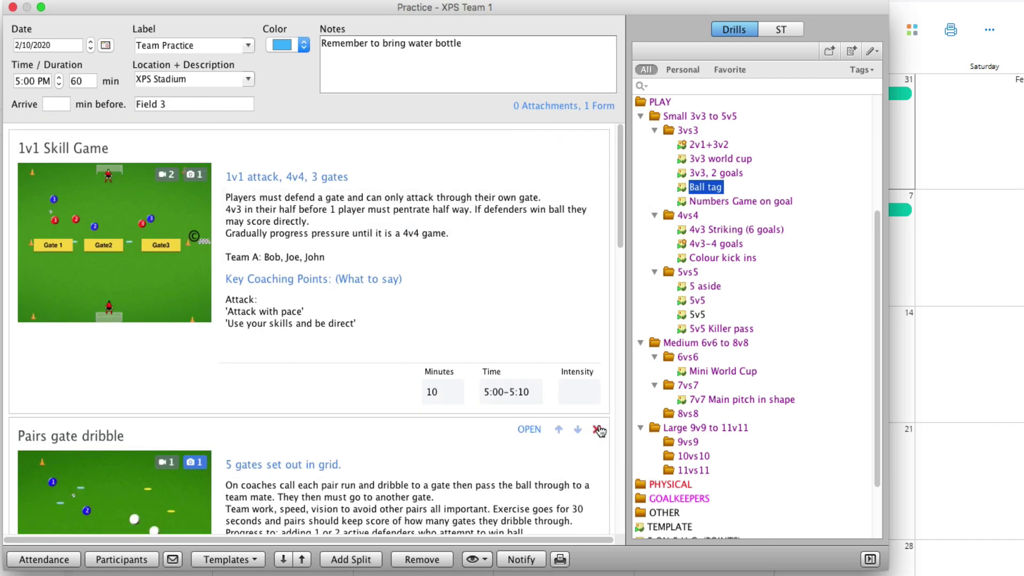
click(443, 361)
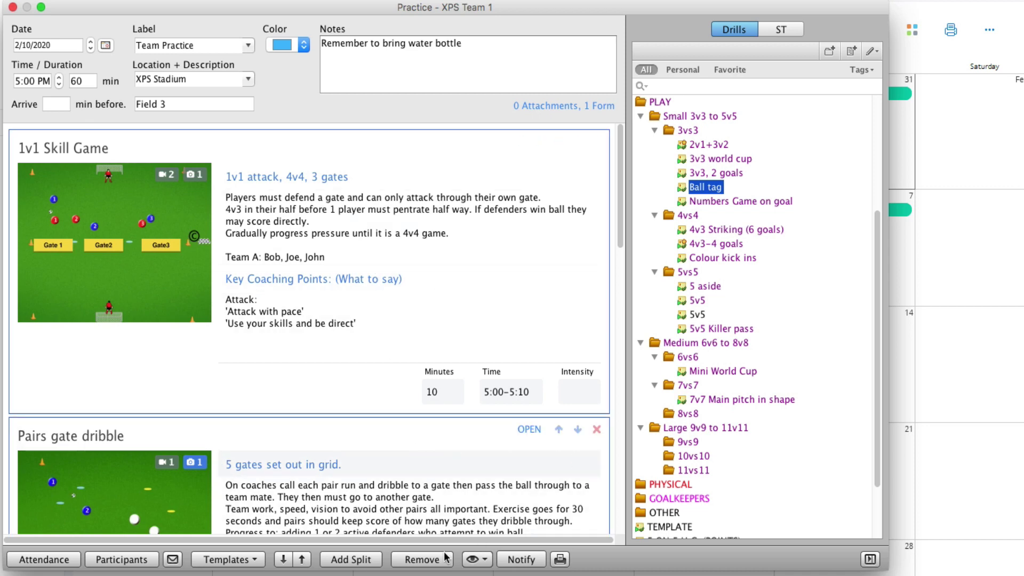
click(483, 560)
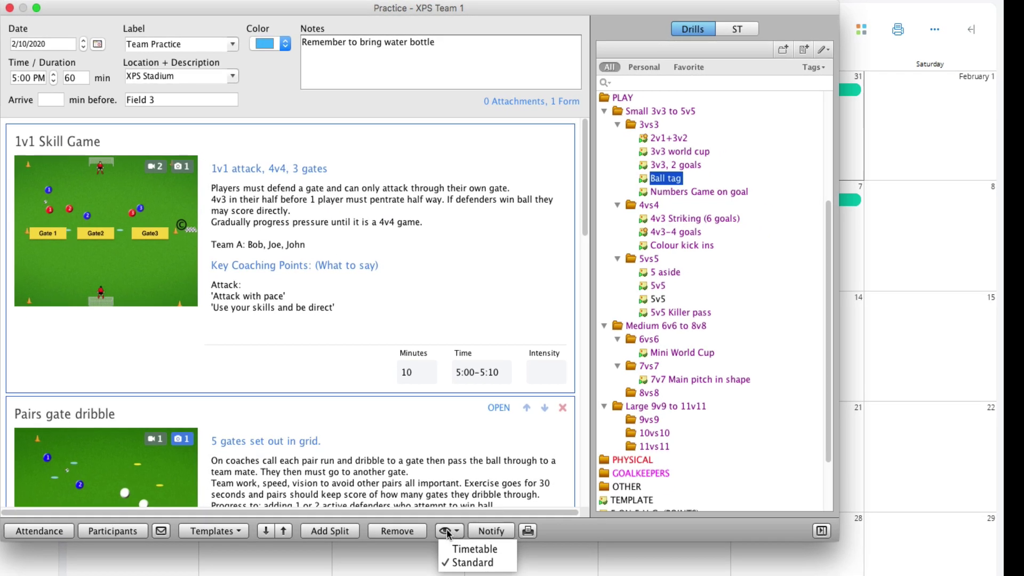
click(472, 549)
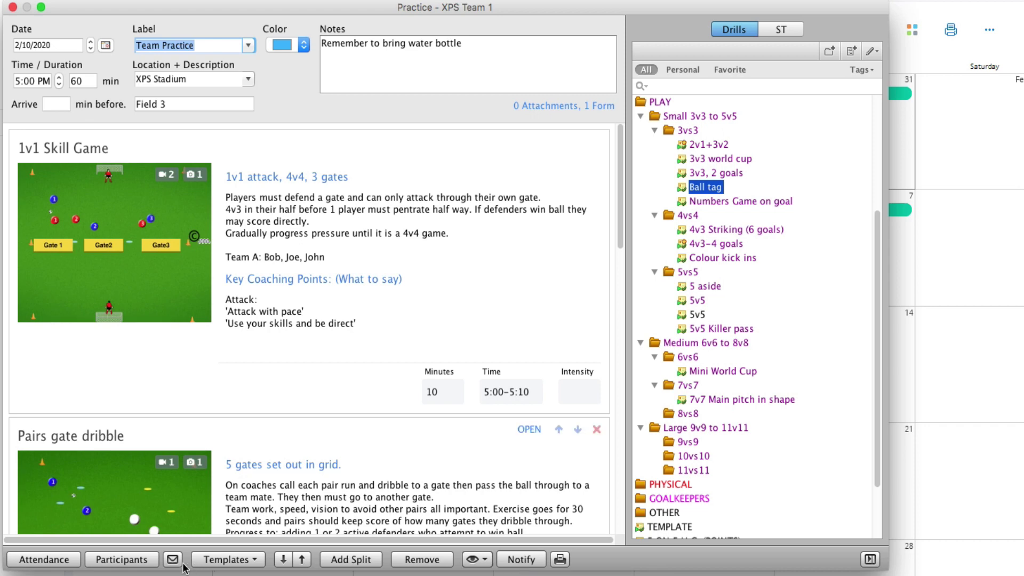
Dismiss the notification prompt and open the printable Team Practice plan
click(530, 562)
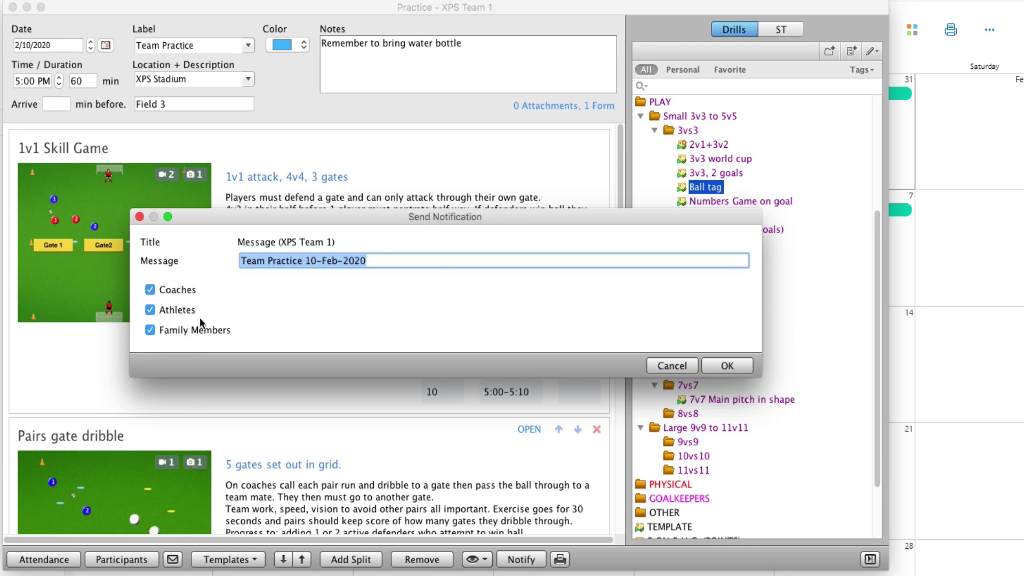
click(666, 369)
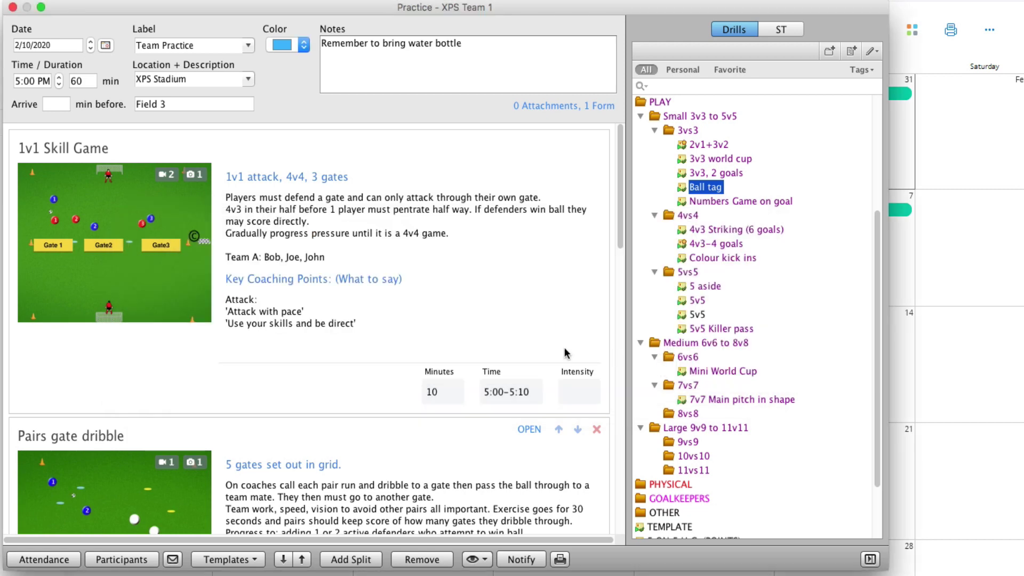
click(560, 559)
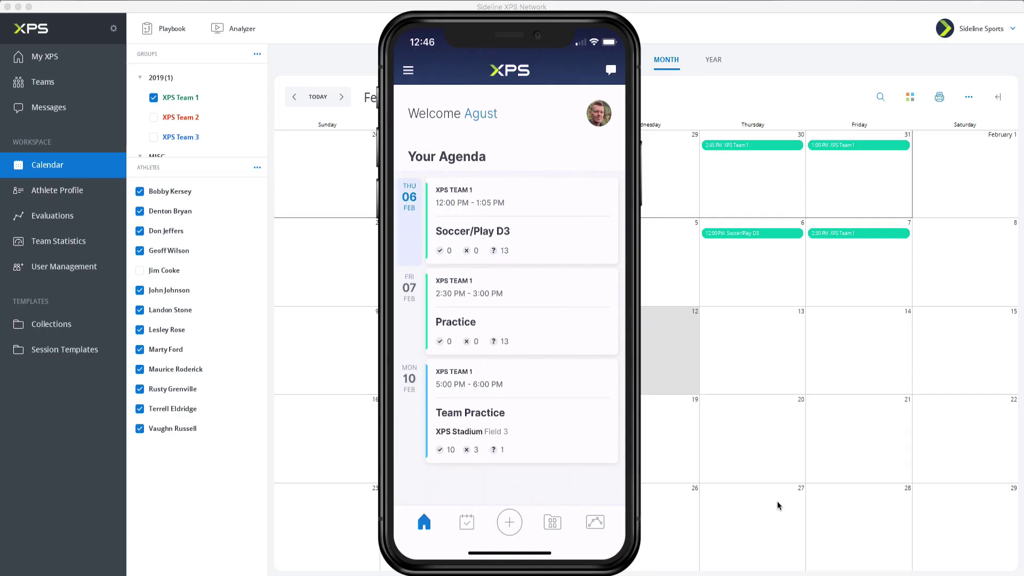
Open the 10 February Team Practice and view the 1v1 Skill Game drill, members and attendance register
click(555, 439)
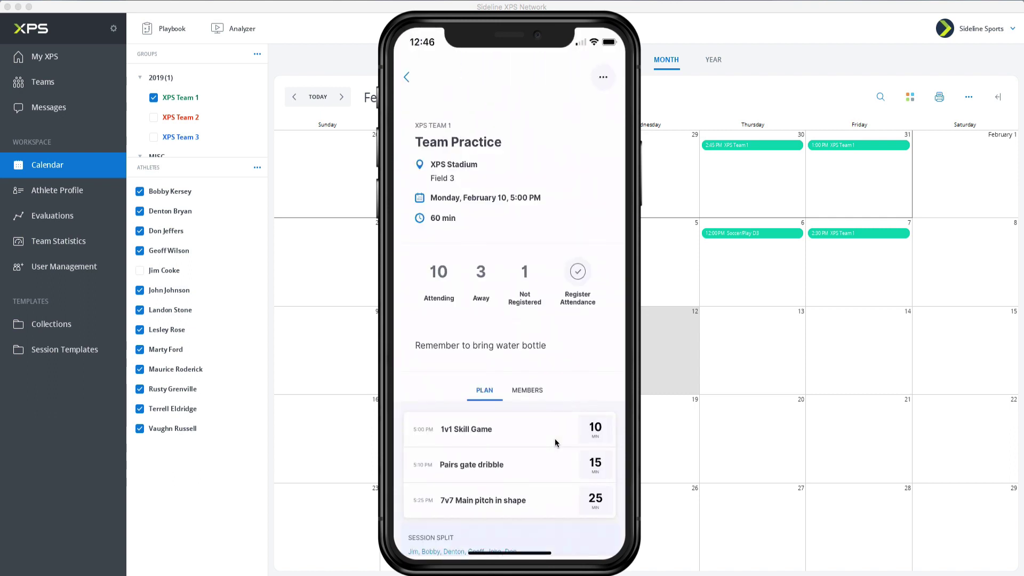
scroll(555, 438, down, 5)
scroll(554, 438, up, 5)
click(496, 432)
click(532, 390)
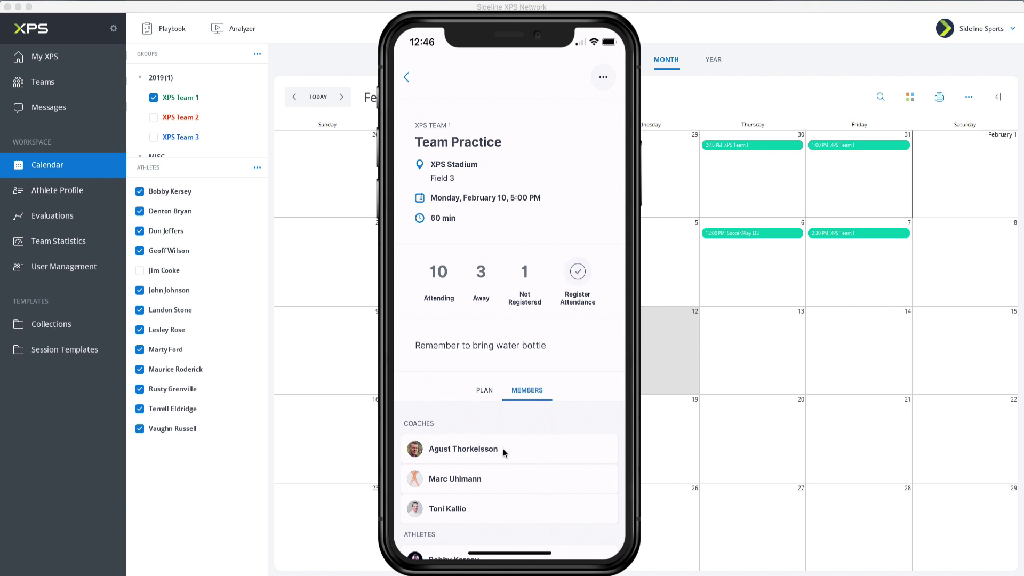
click(578, 274)
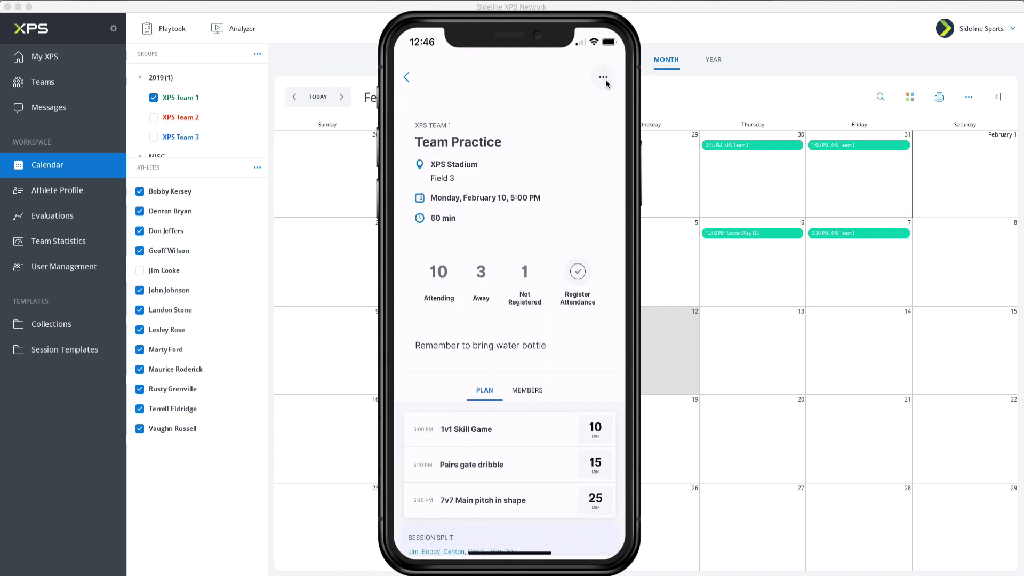
Modify the Team Practice, review its plan and general info, and return to the drill library
click(603, 78)
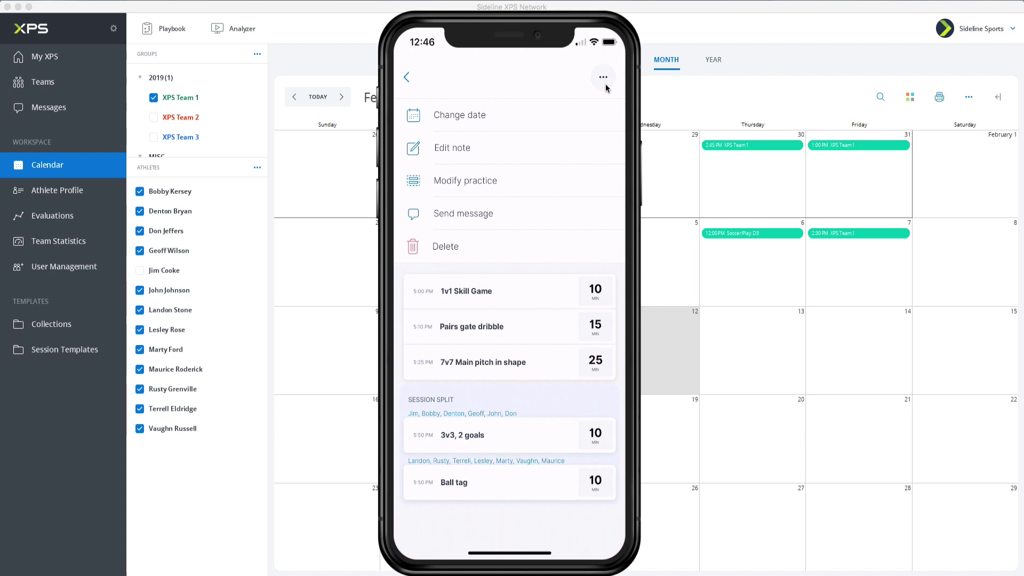
click(492, 182)
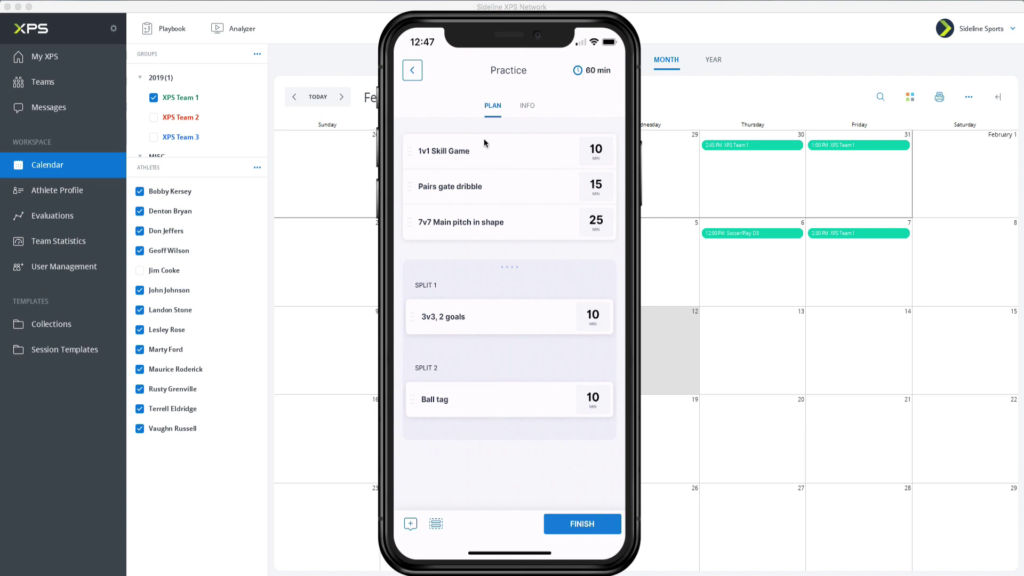
click(528, 108)
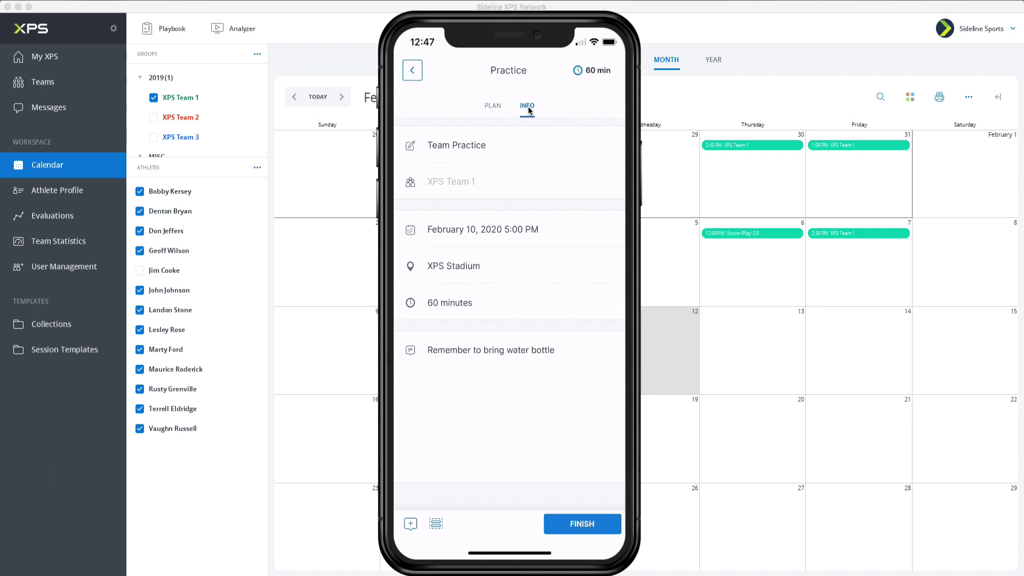
click(499, 107)
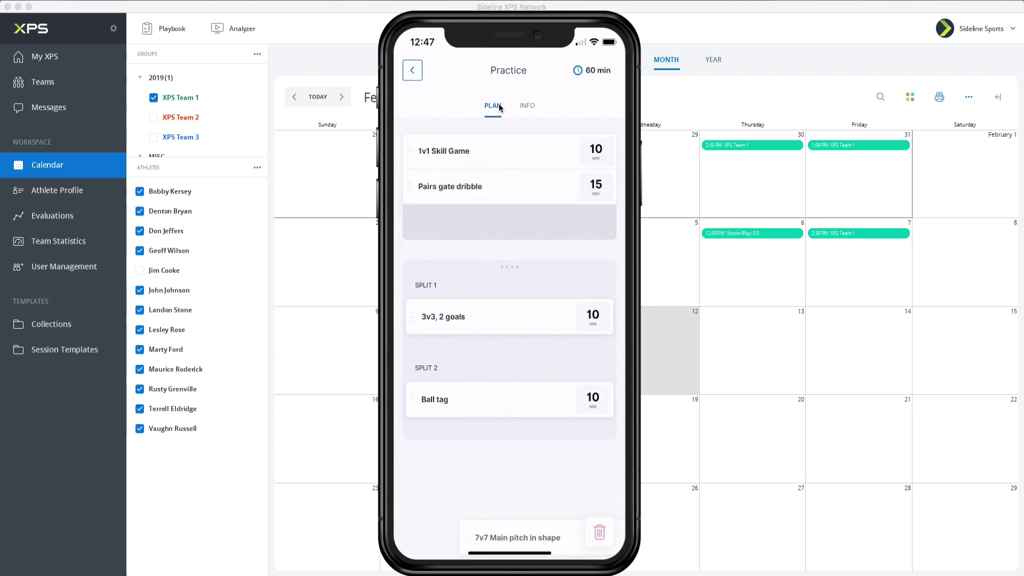
click(413, 72)
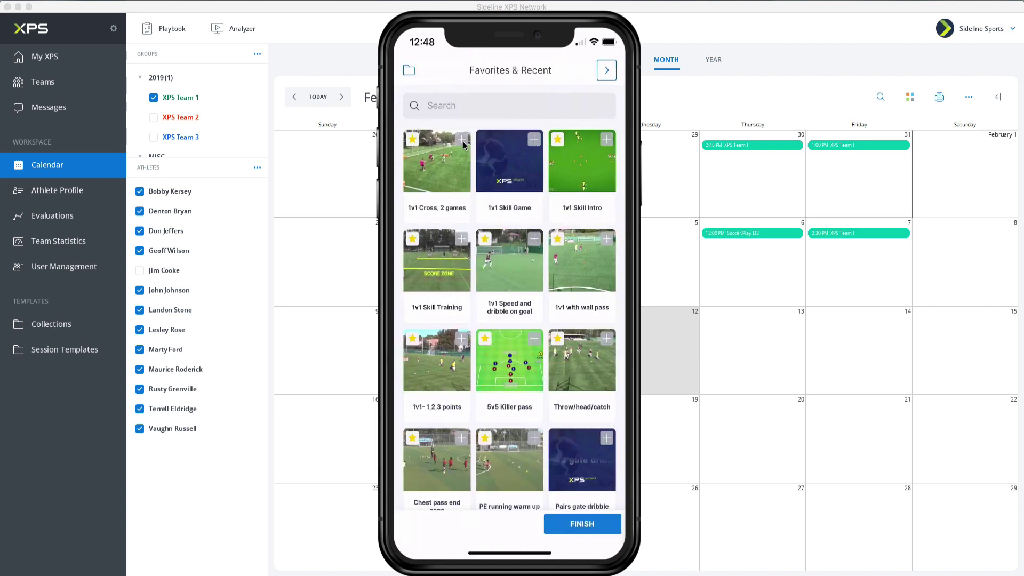
Pick the 1v1 Speed and dribble on goal drill, browse the ATTACKING folder, and show new-event options
click(510, 276)
click(410, 72)
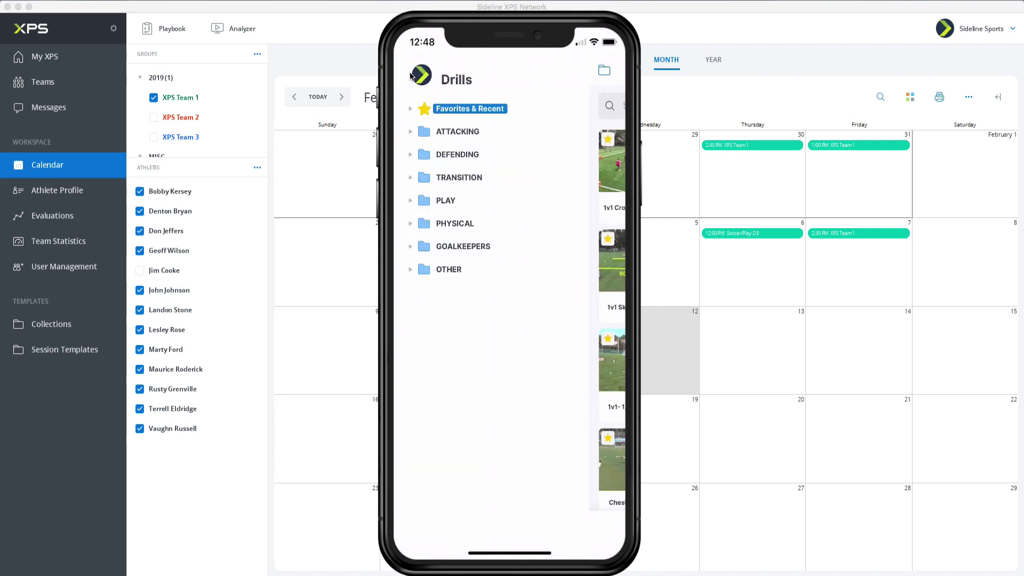
click(463, 158)
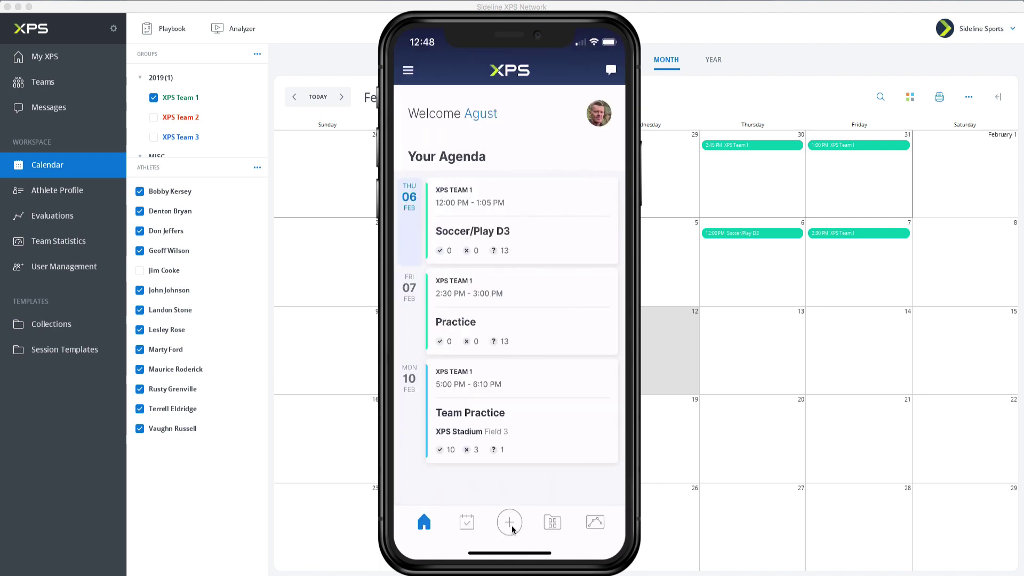
click(512, 526)
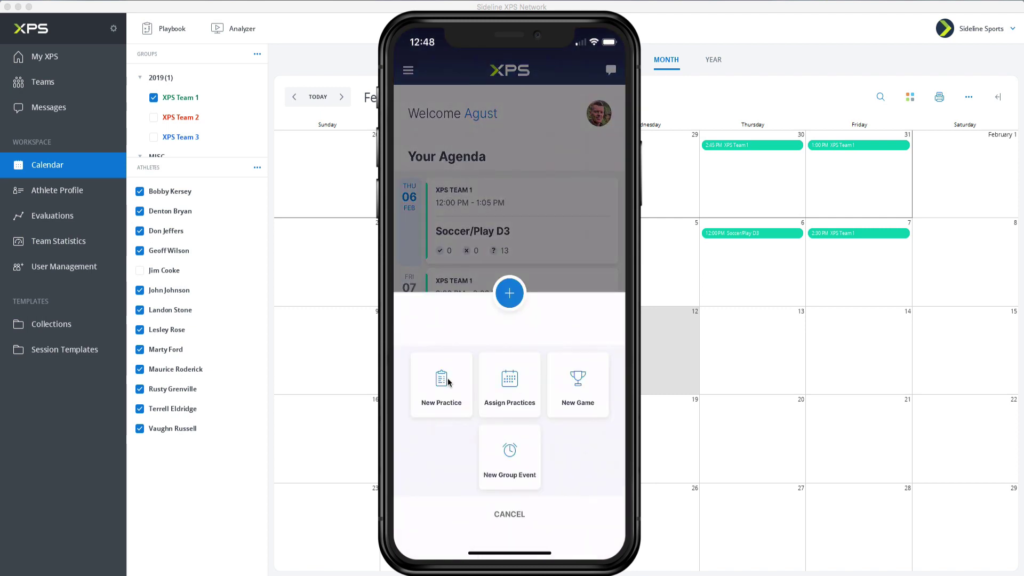